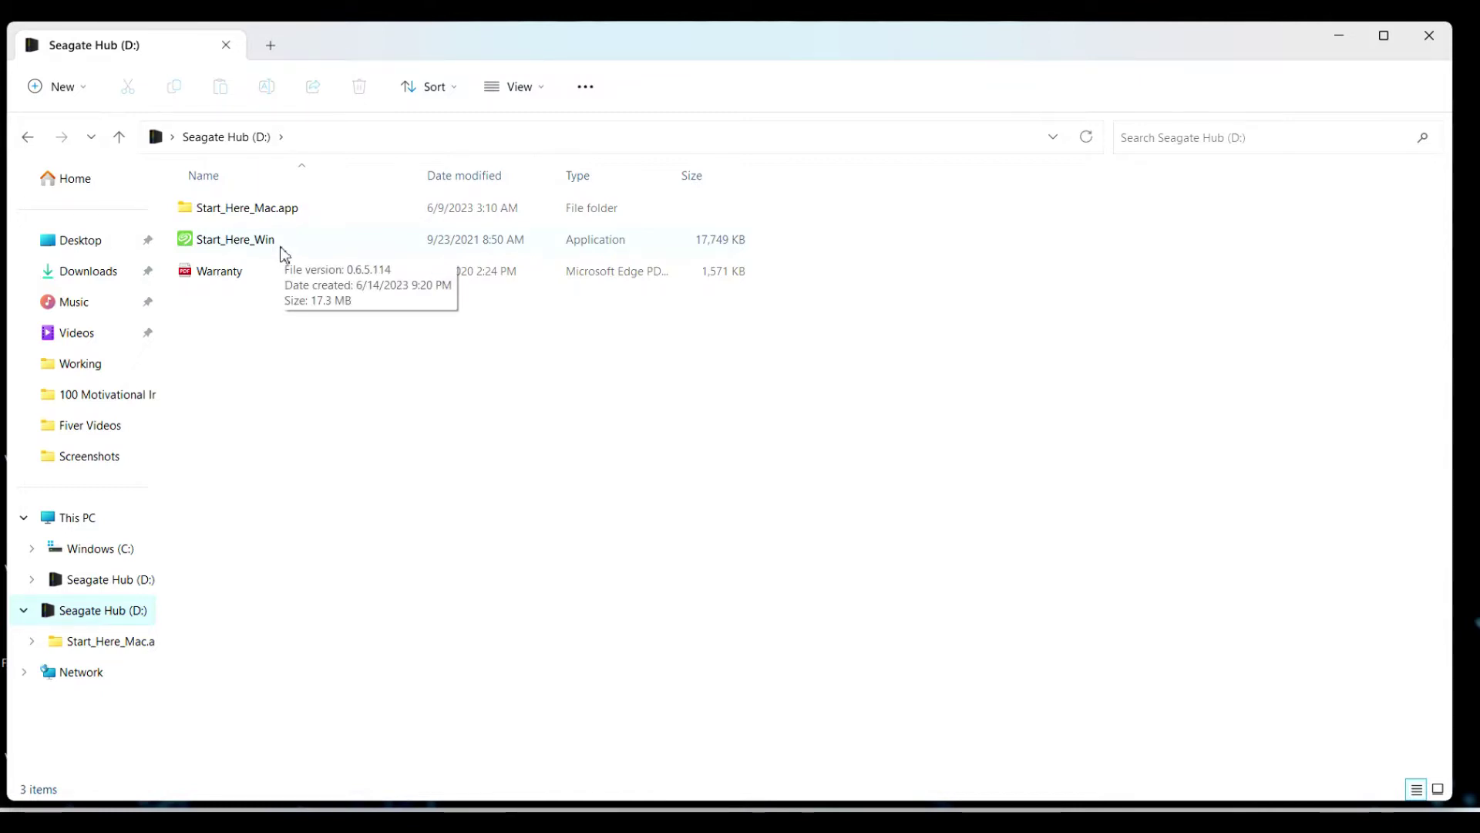
- Launch Start_Here_Win from the Seagate Hub drive and download the Toolkit installer through the product registration page
double_click(280, 248)
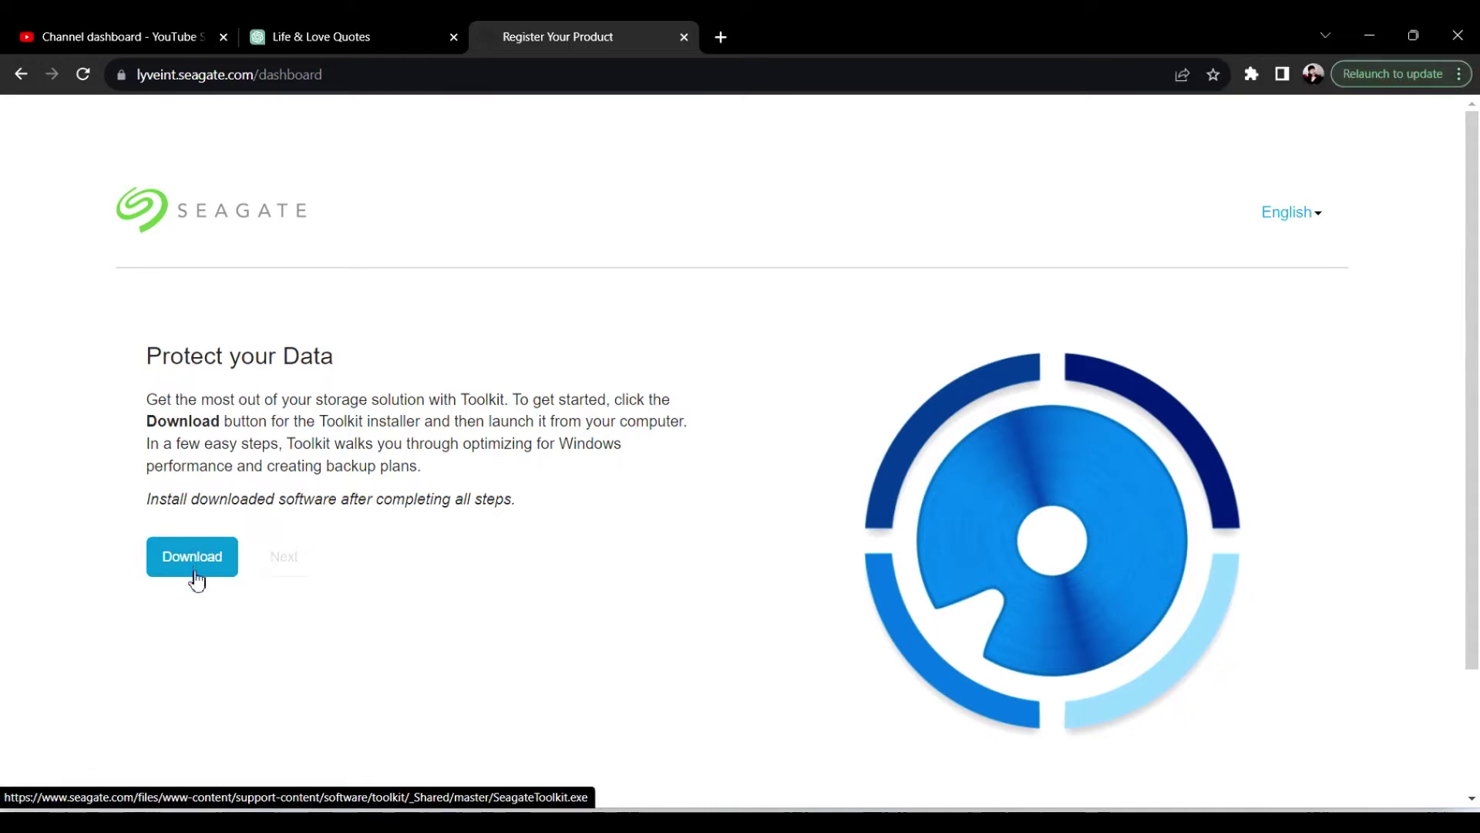
click(202, 567)
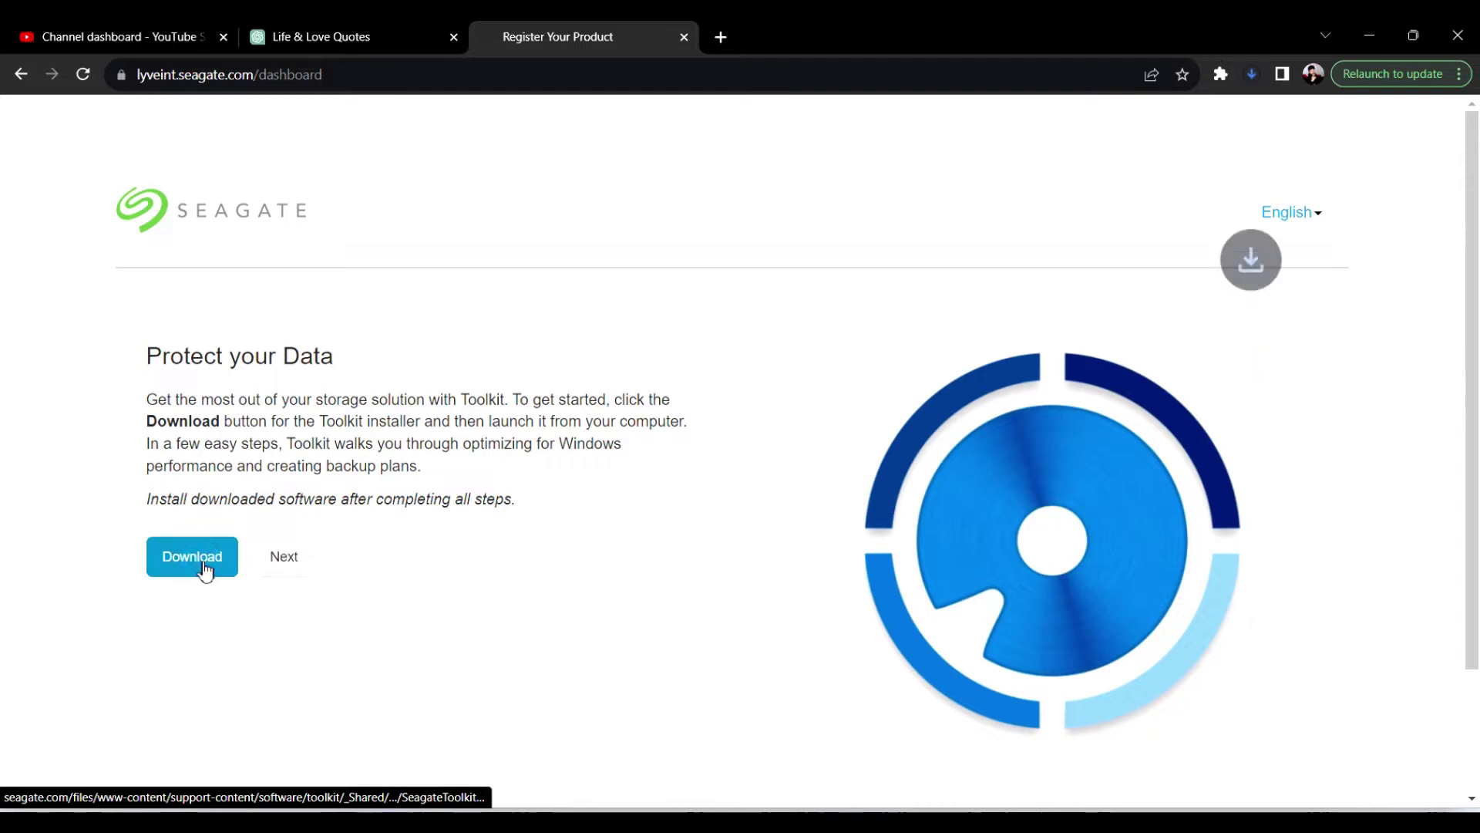
click(283, 574)
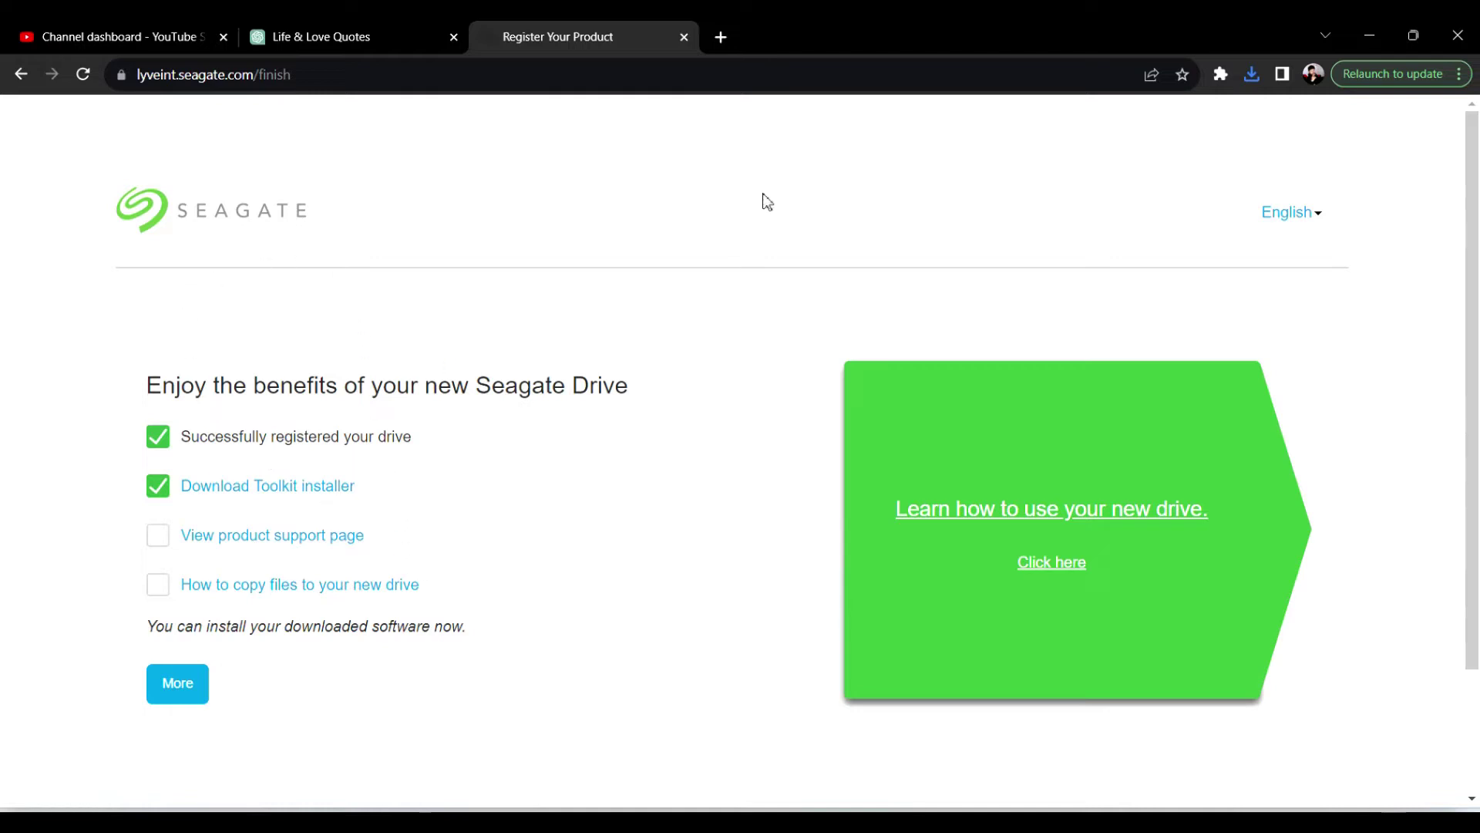
click(1472, 37)
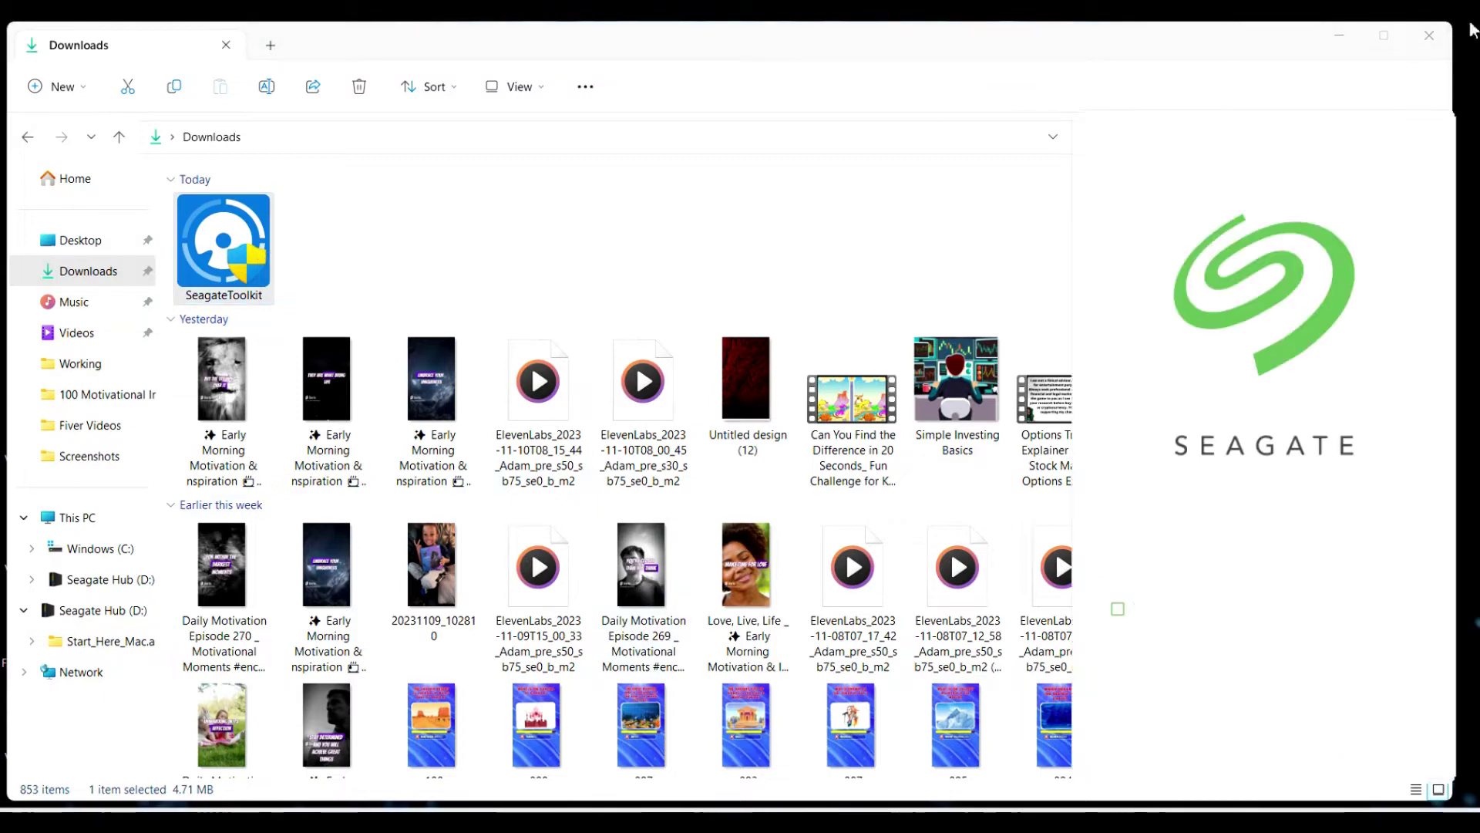
- Install Seagate Toolkit with the license terms accepted, allow it through the firewall on public networks, and dismiss its introductory screens
click(1339, 36)
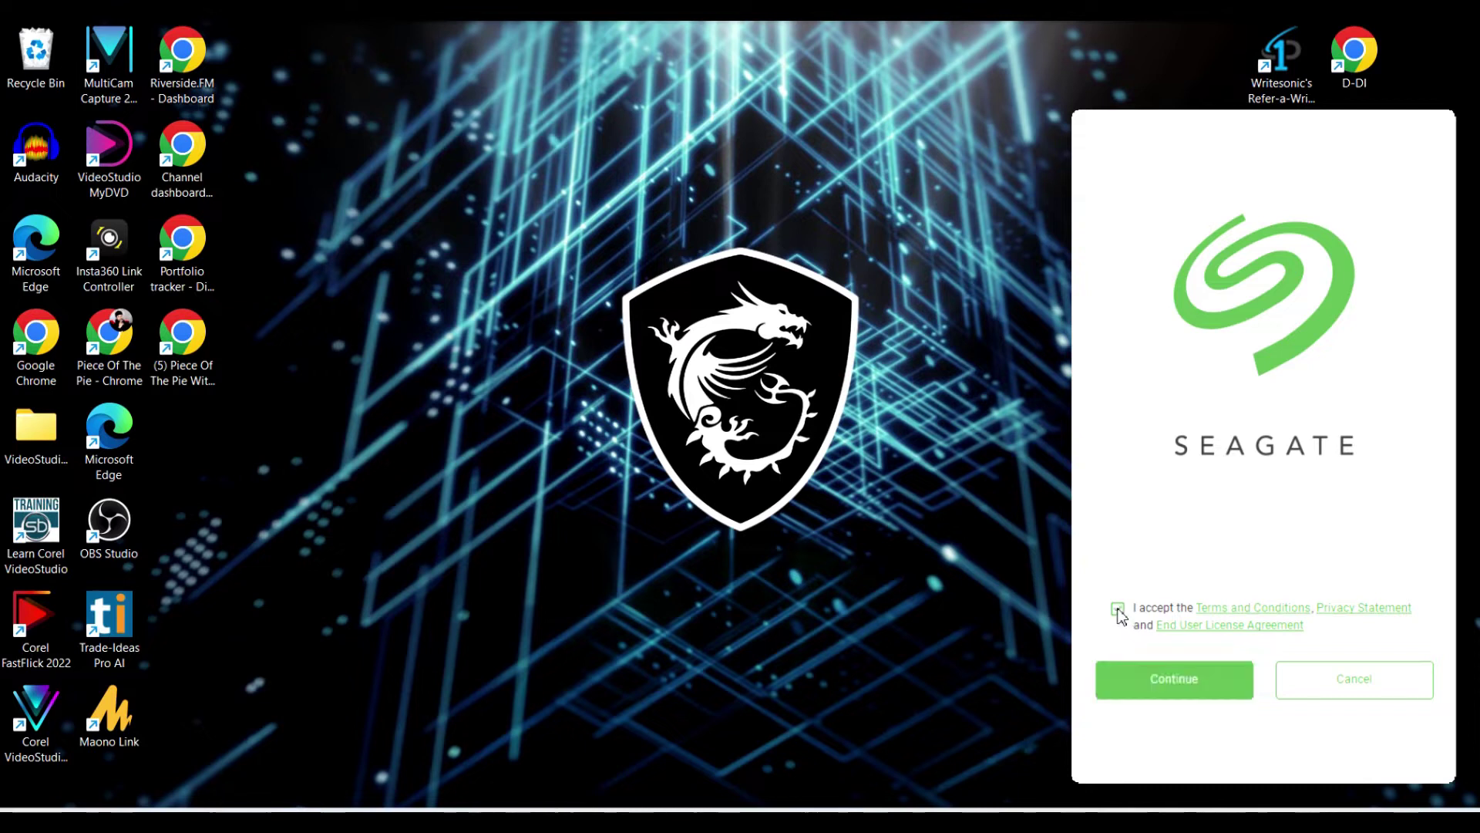
click(1174, 679)
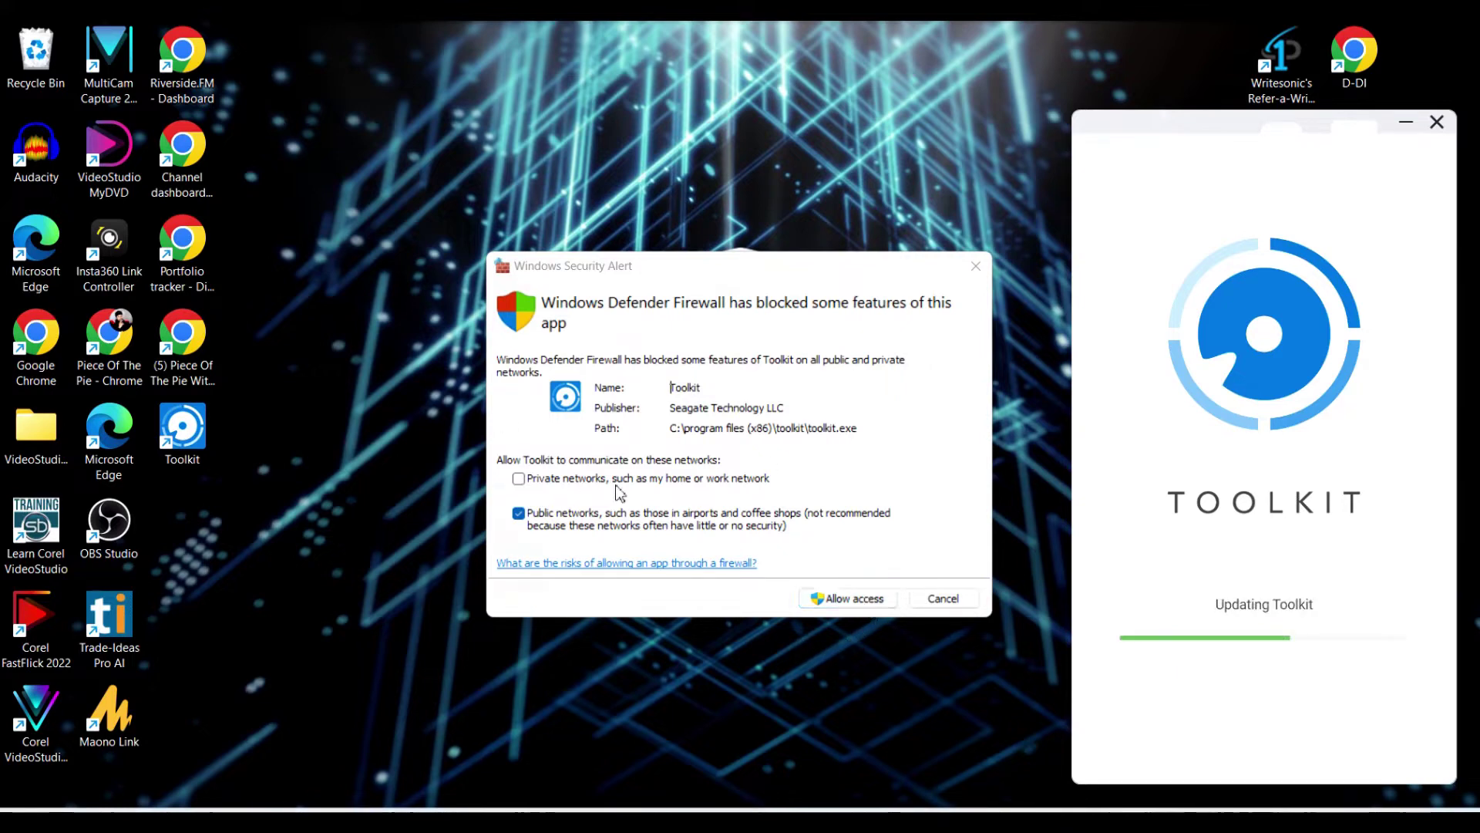
click(847, 597)
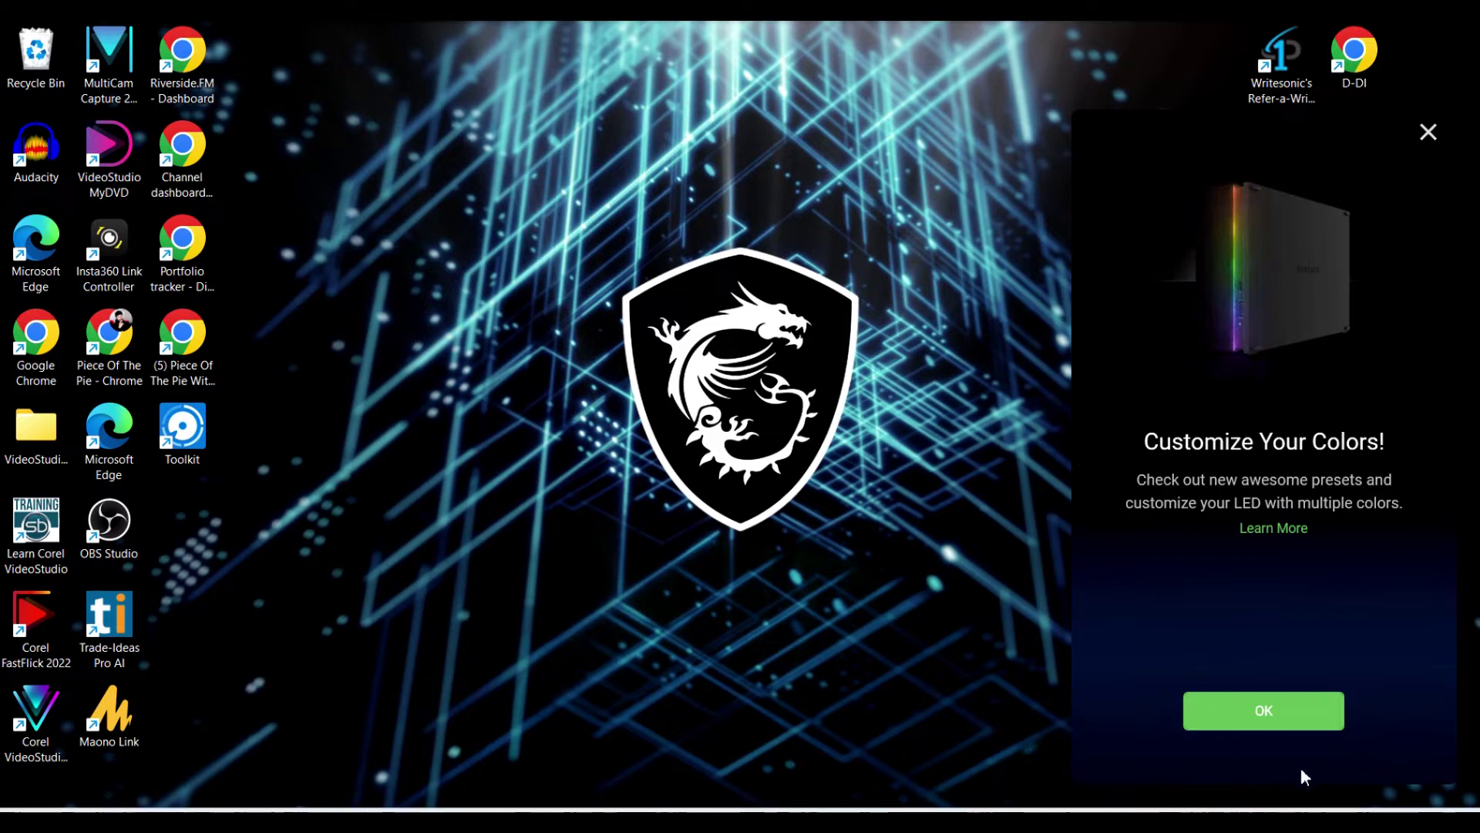
click(1292, 721)
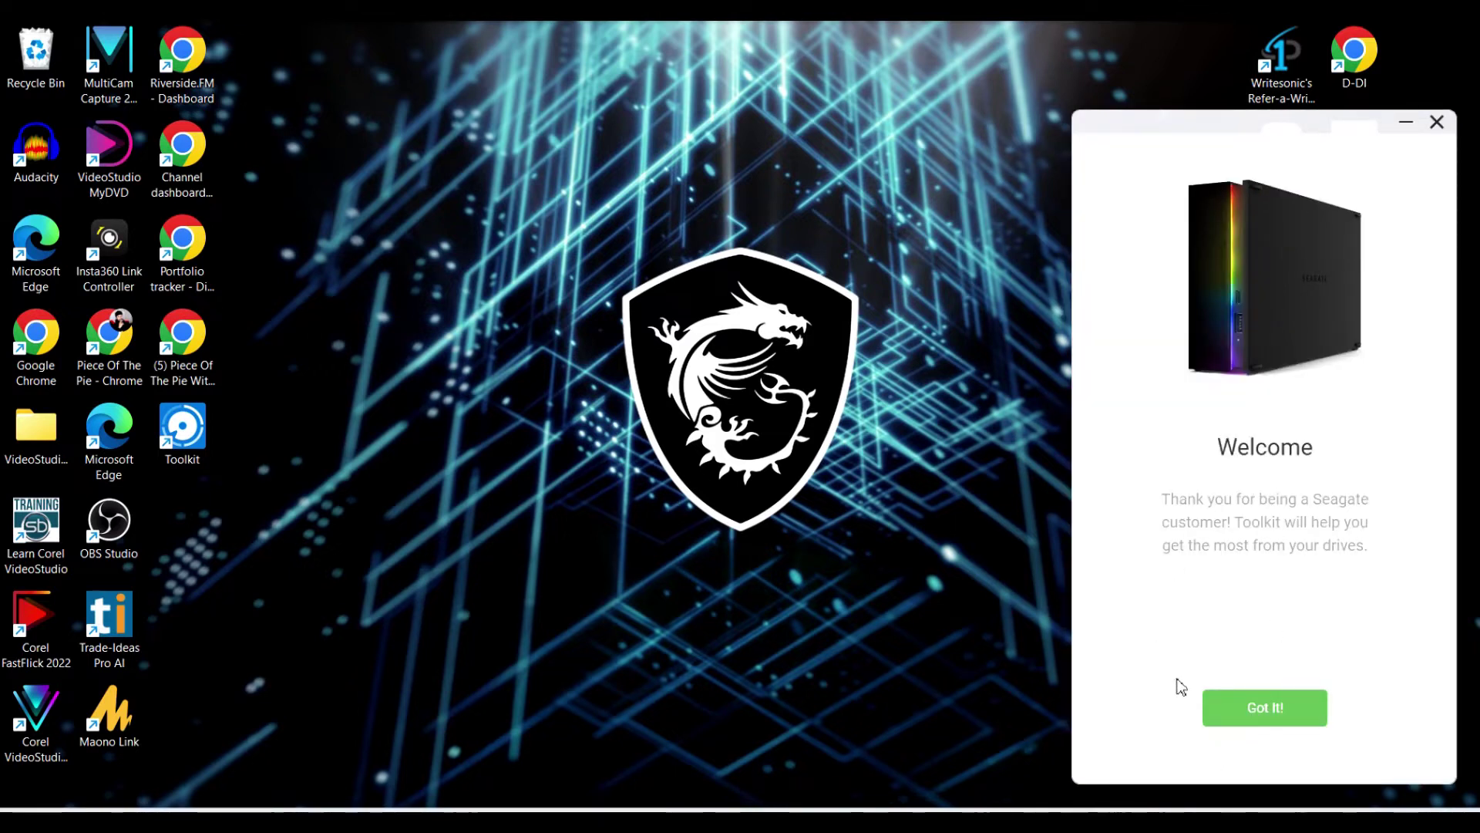
click(1267, 726)
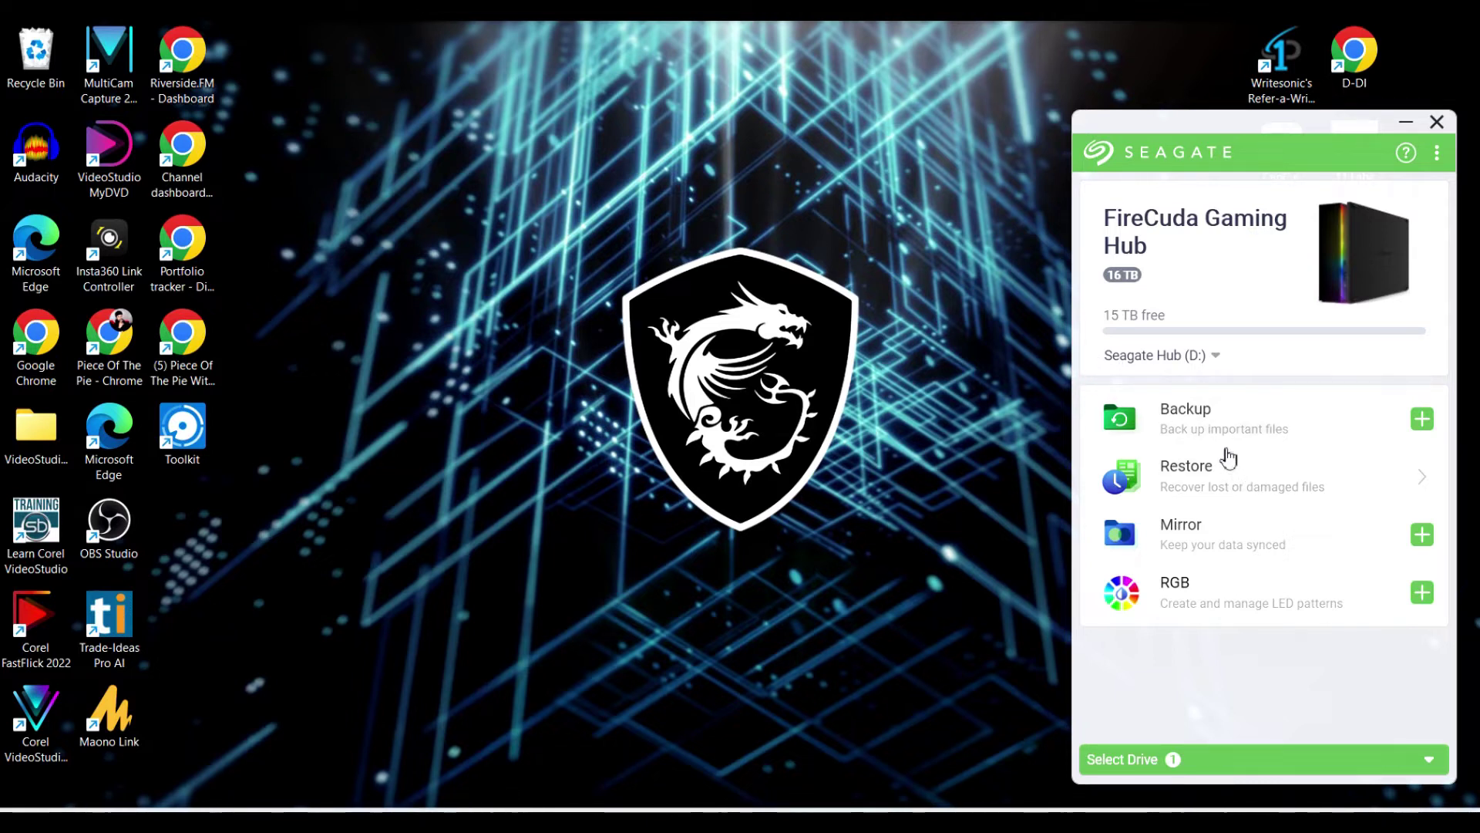
- Open the FireCuda Gaming Hub's RGB settings and go into the pattern editor of the active FireCuda RGB app
mouse_move(1244, 438)
mouse_move(1220, 505)
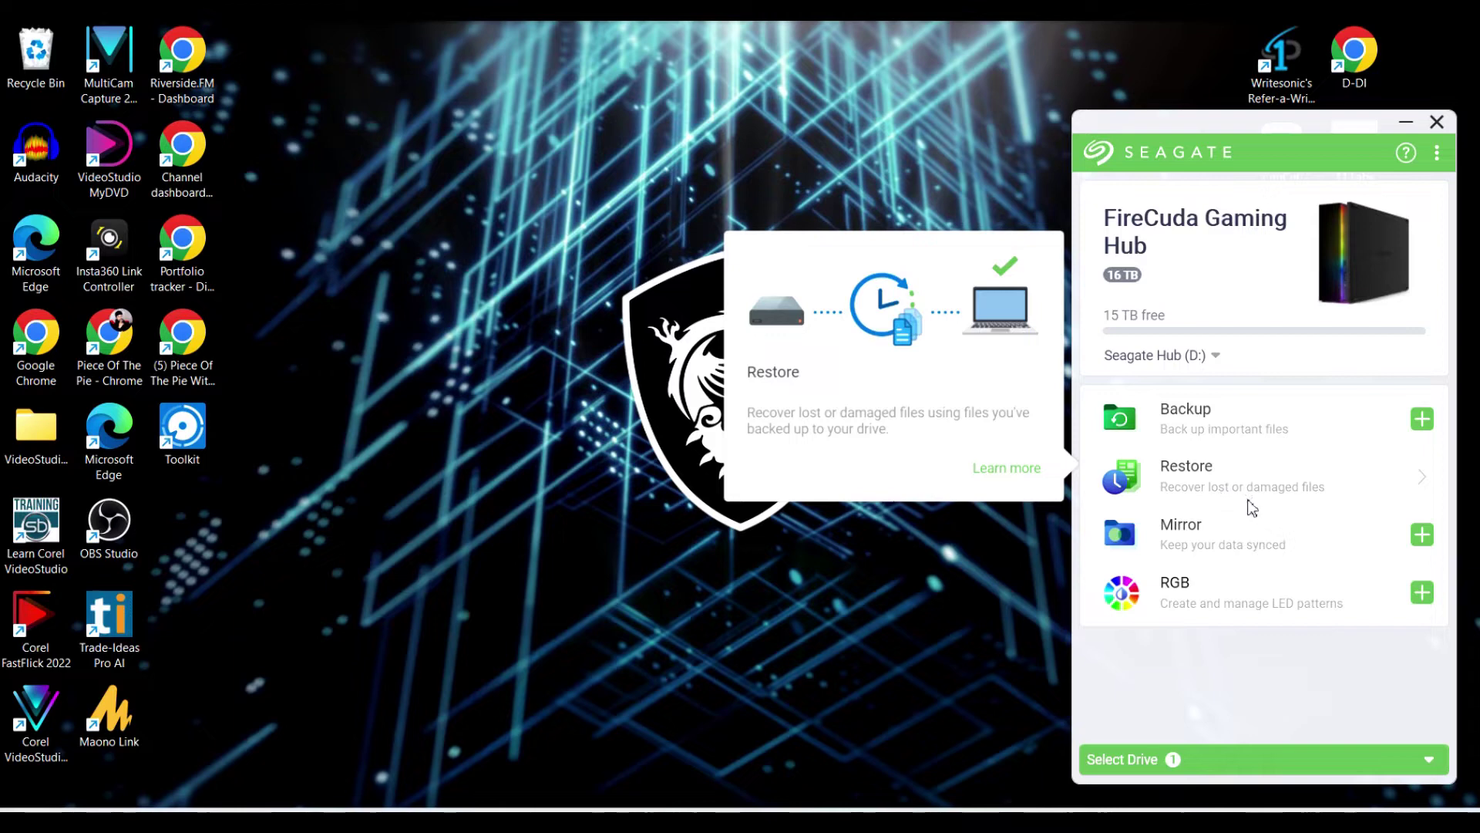
mouse_move(1215, 543)
click(1423, 593)
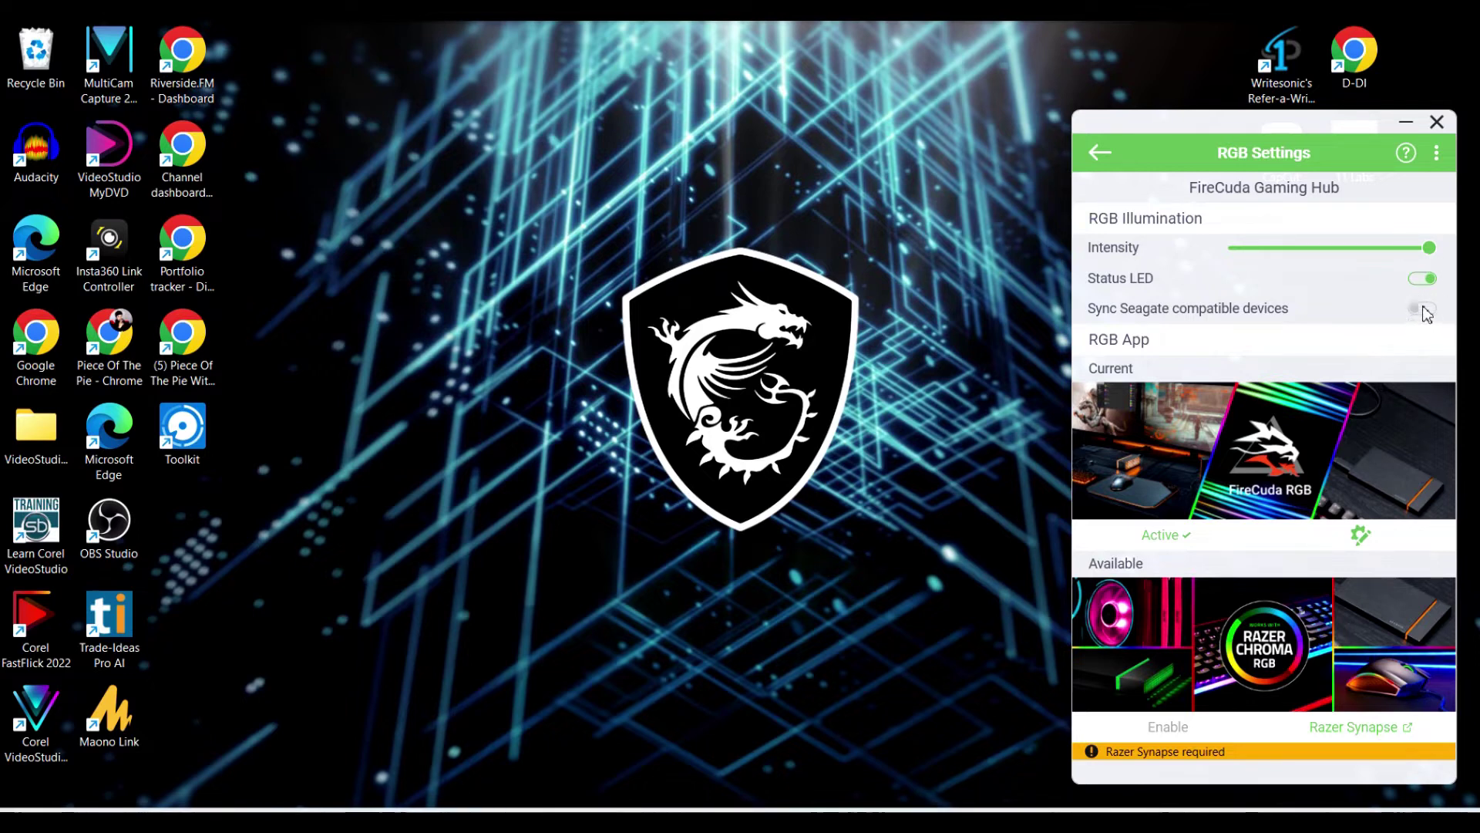
drag(1430, 259, 1322, 252)
click(1362, 540)
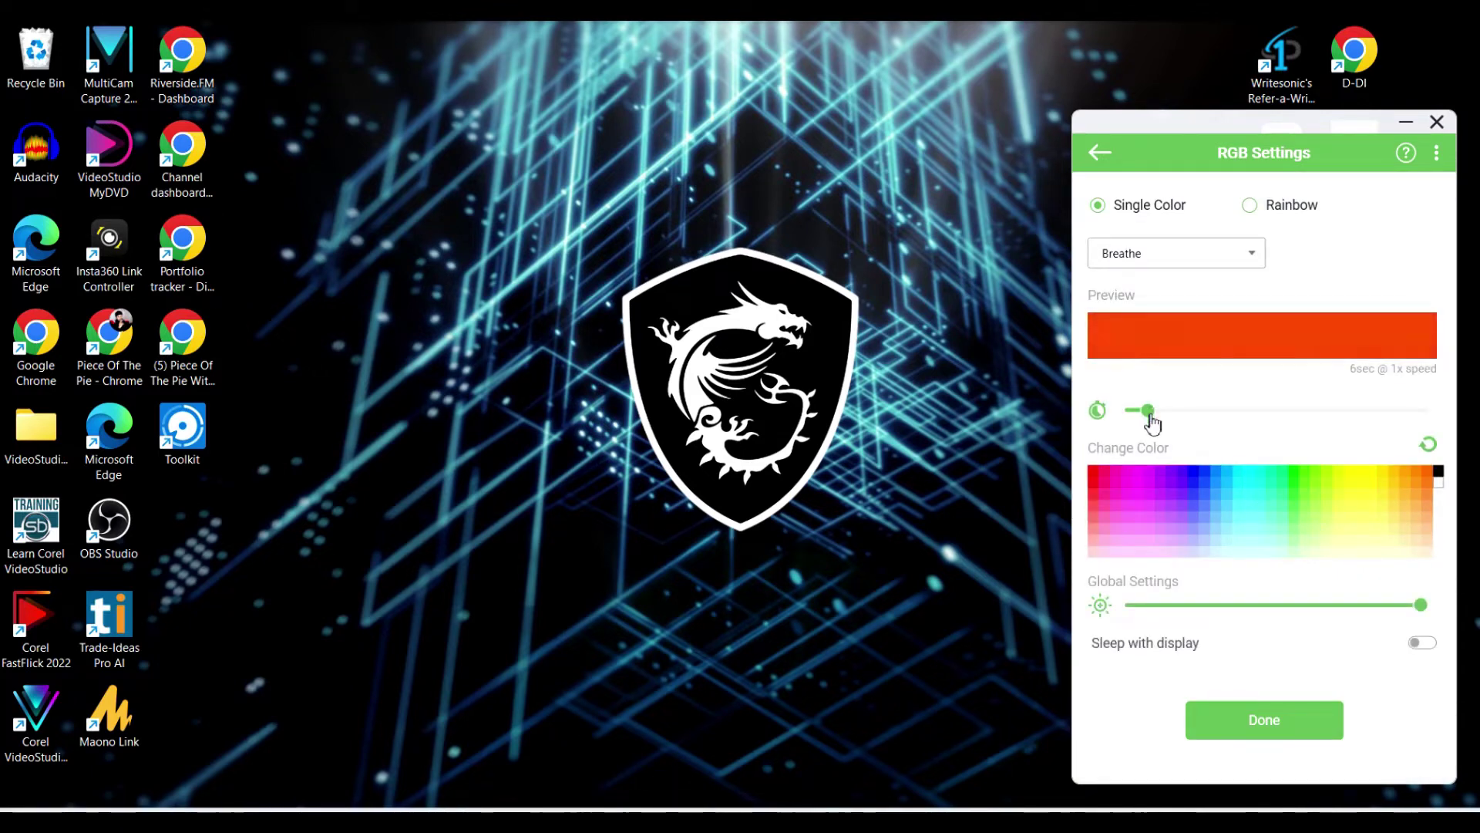
- Try the Blink, Solid, Spectrum and Custom 1 effects for the drive's single-color LED pattern
click(1254, 256)
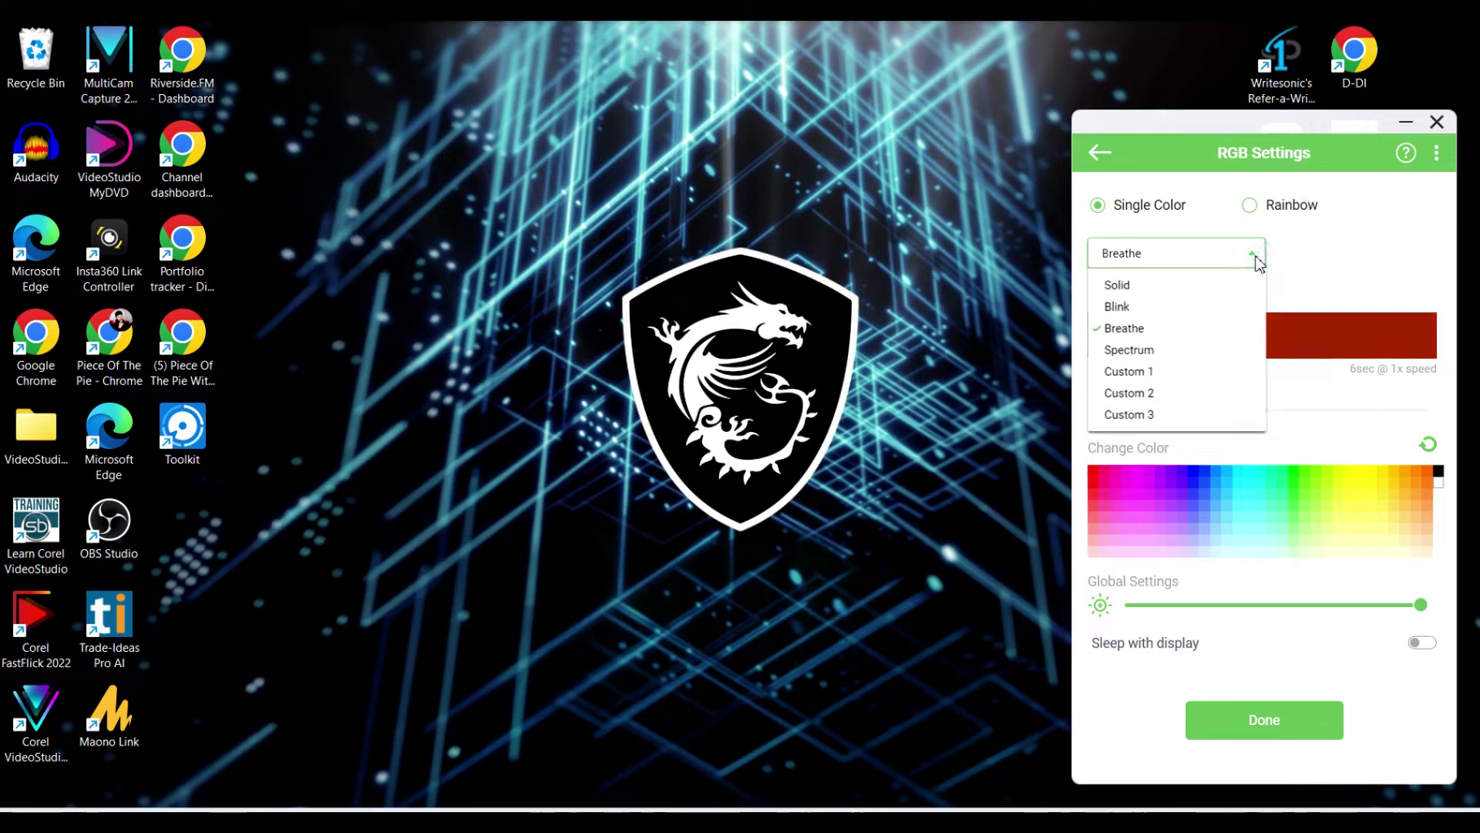
click(1182, 308)
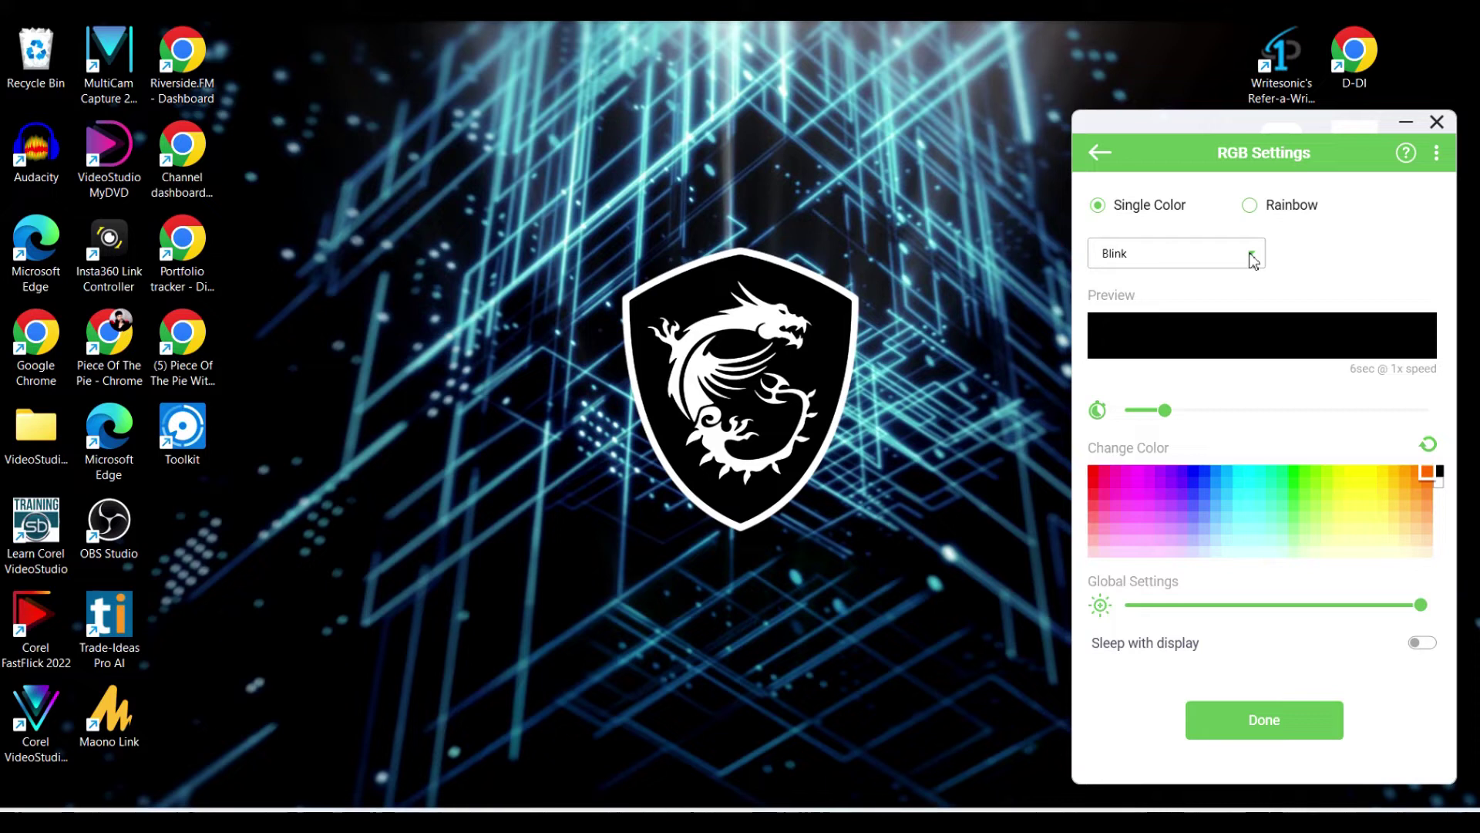
click(1253, 261)
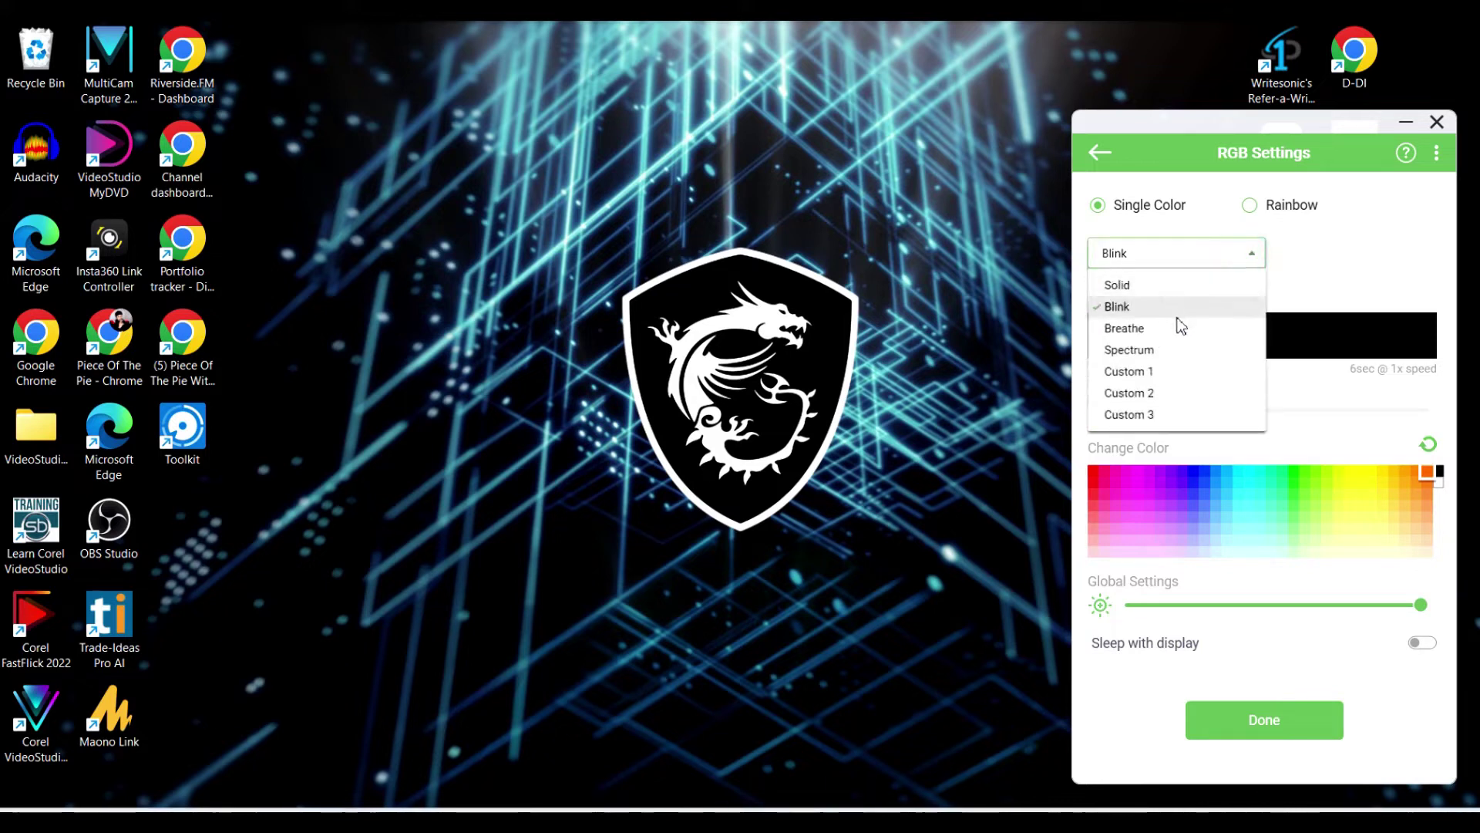
click(1176, 291)
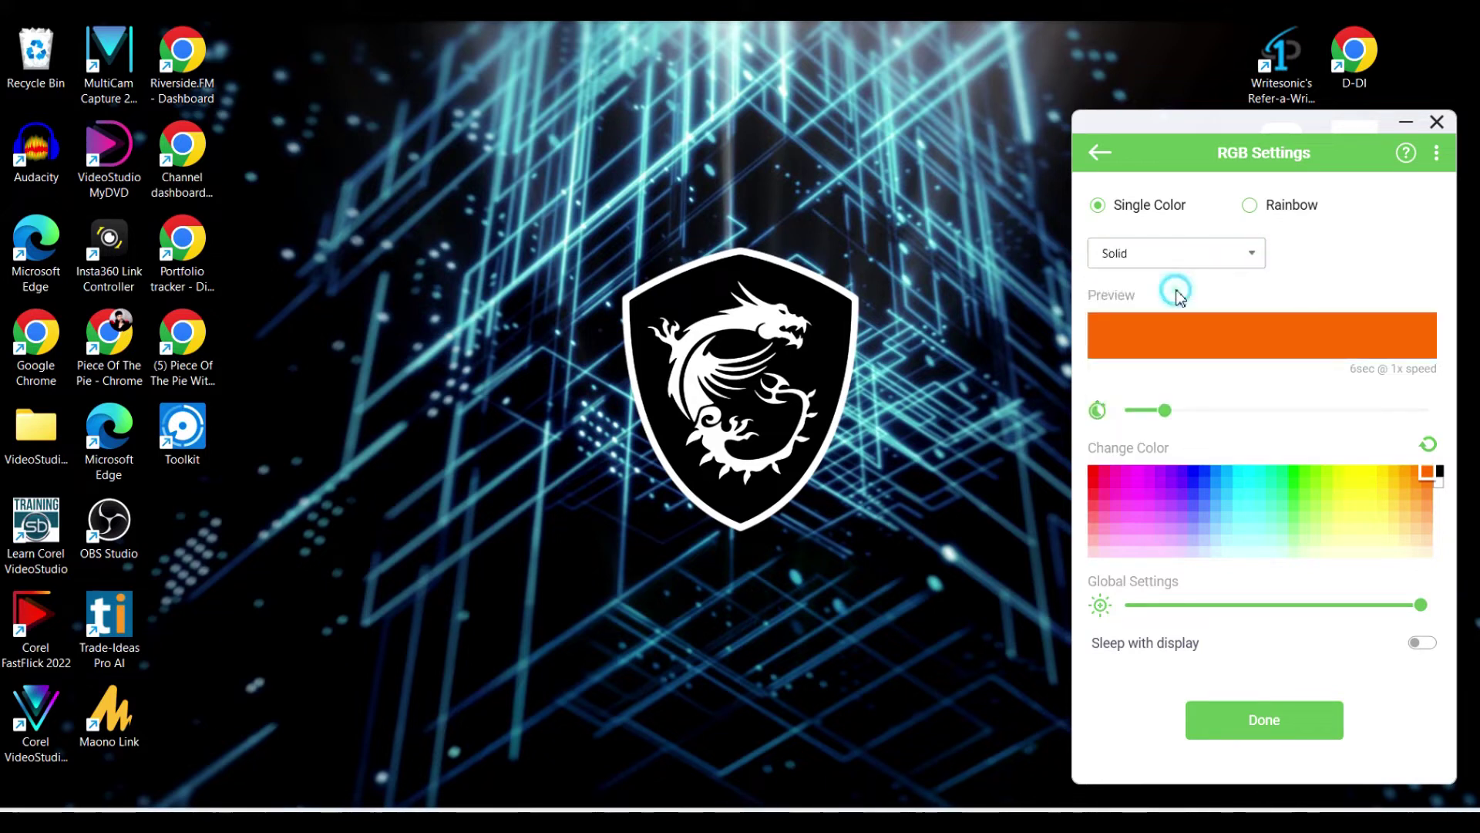
click(1254, 256)
click(1186, 348)
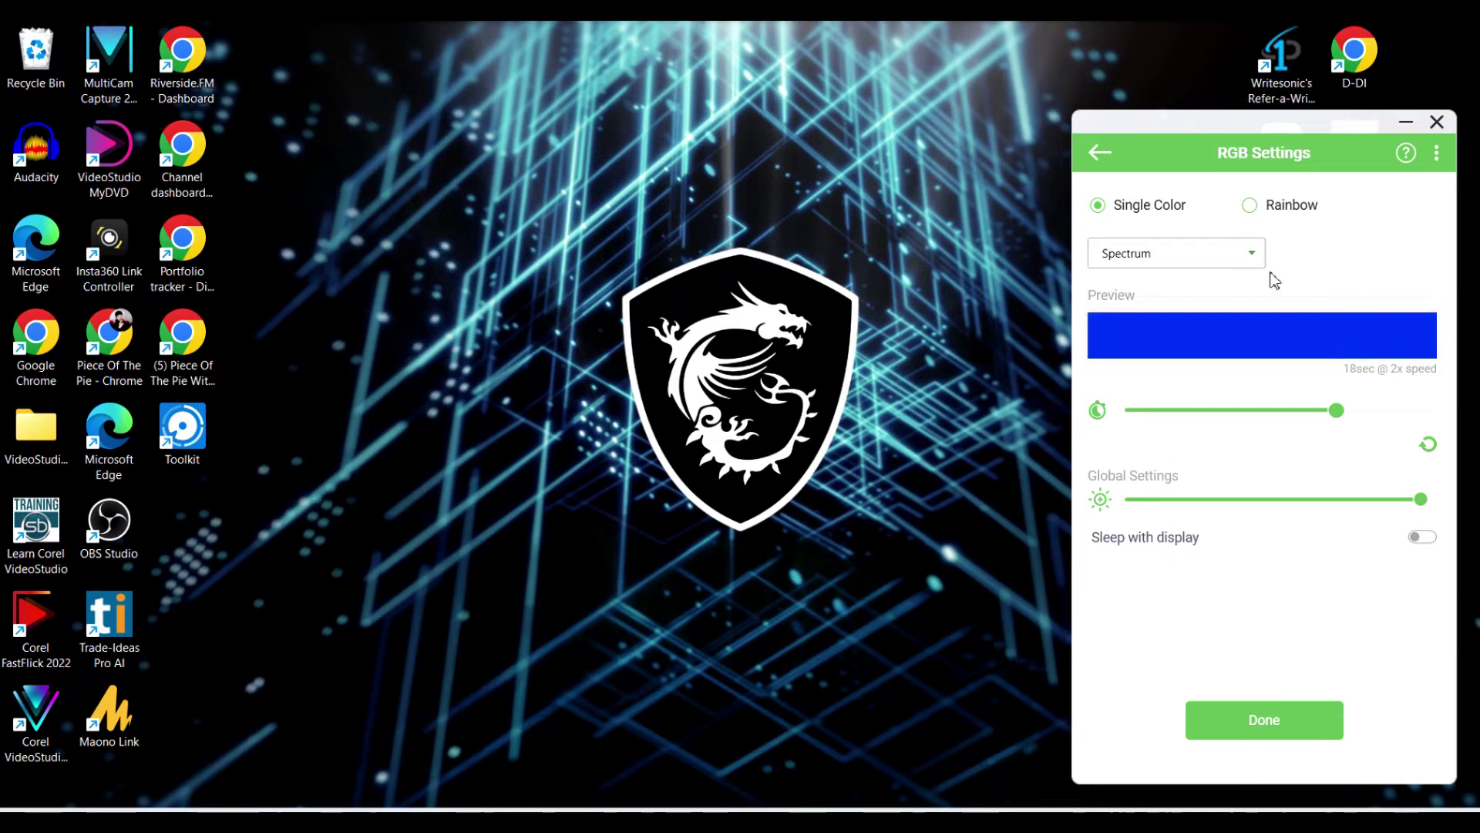
click(1250, 253)
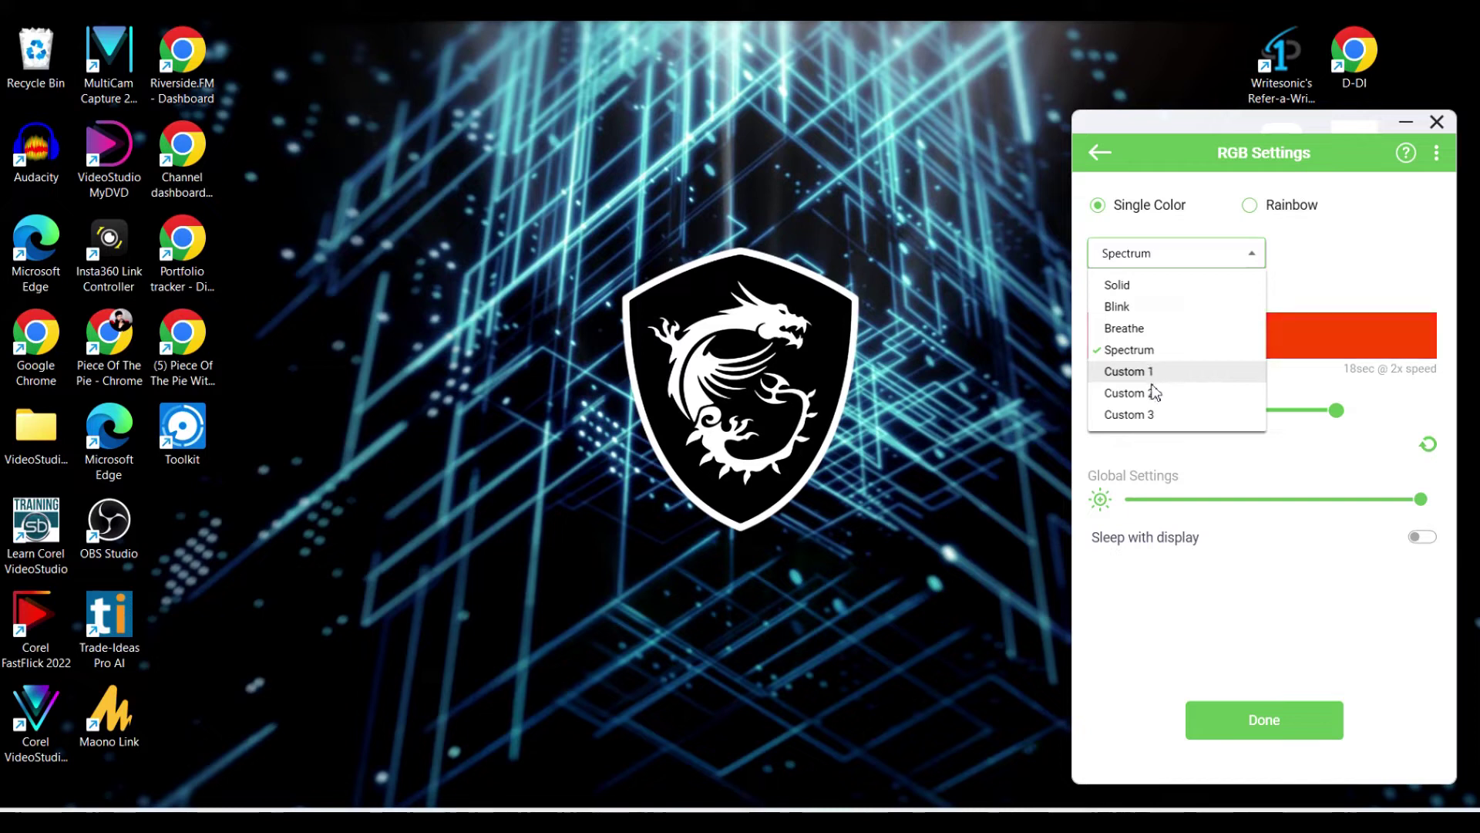
click(1151, 371)
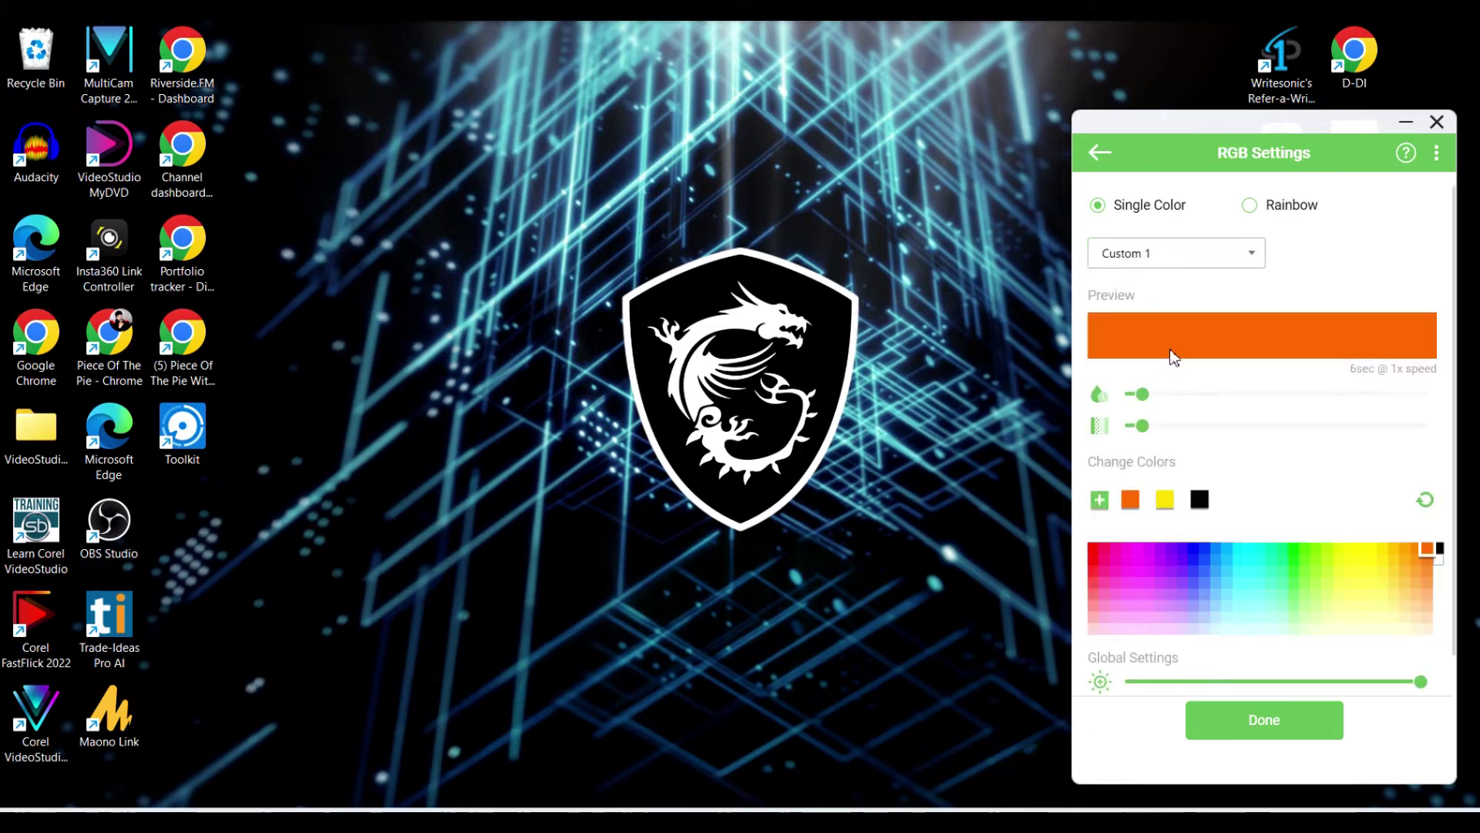
click(1246, 264)
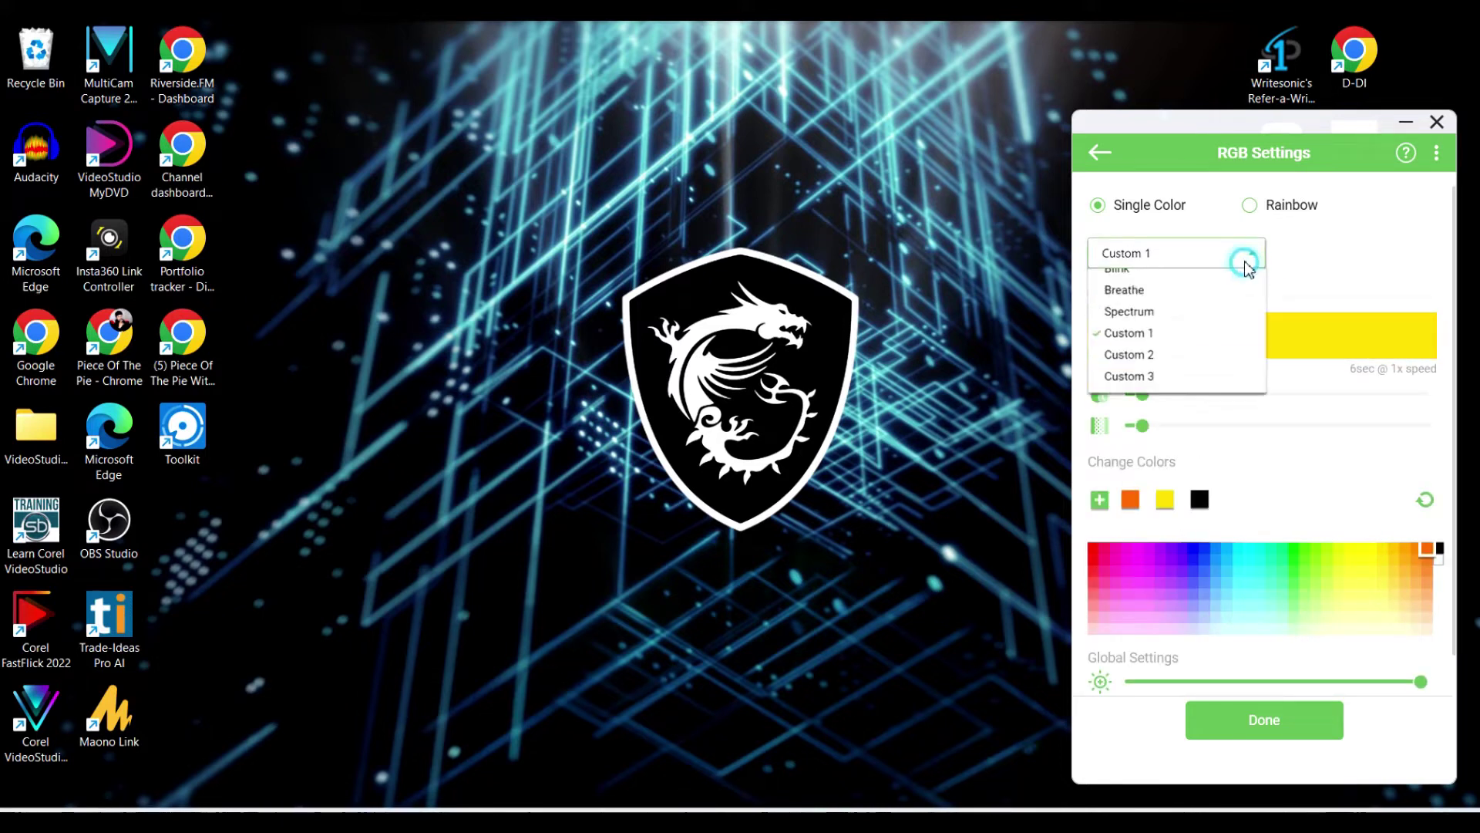
- Set the drive's LED pattern to Rainbow with the Breathe effect and save the change
click(1249, 207)
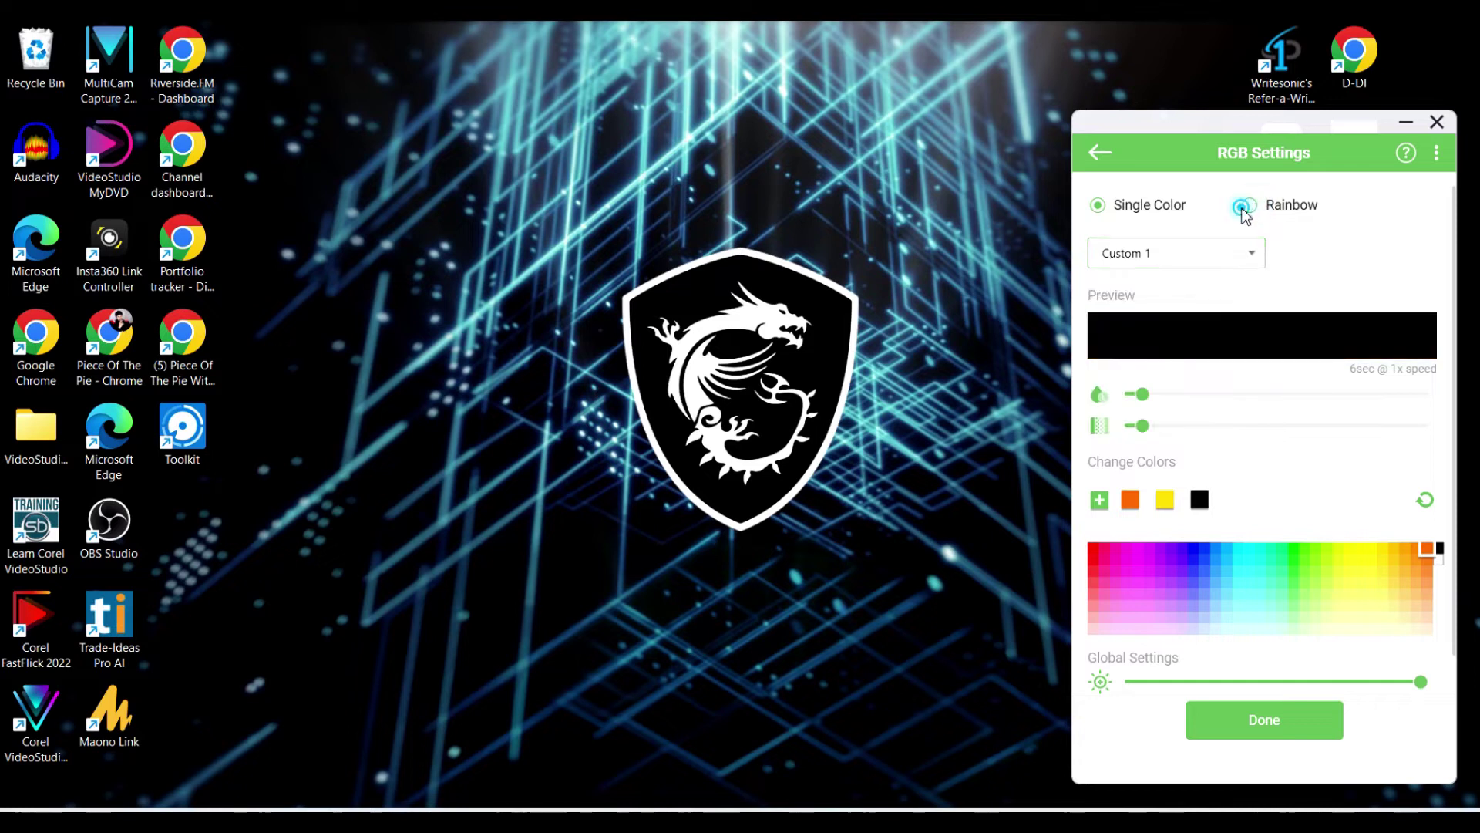
click(1248, 206)
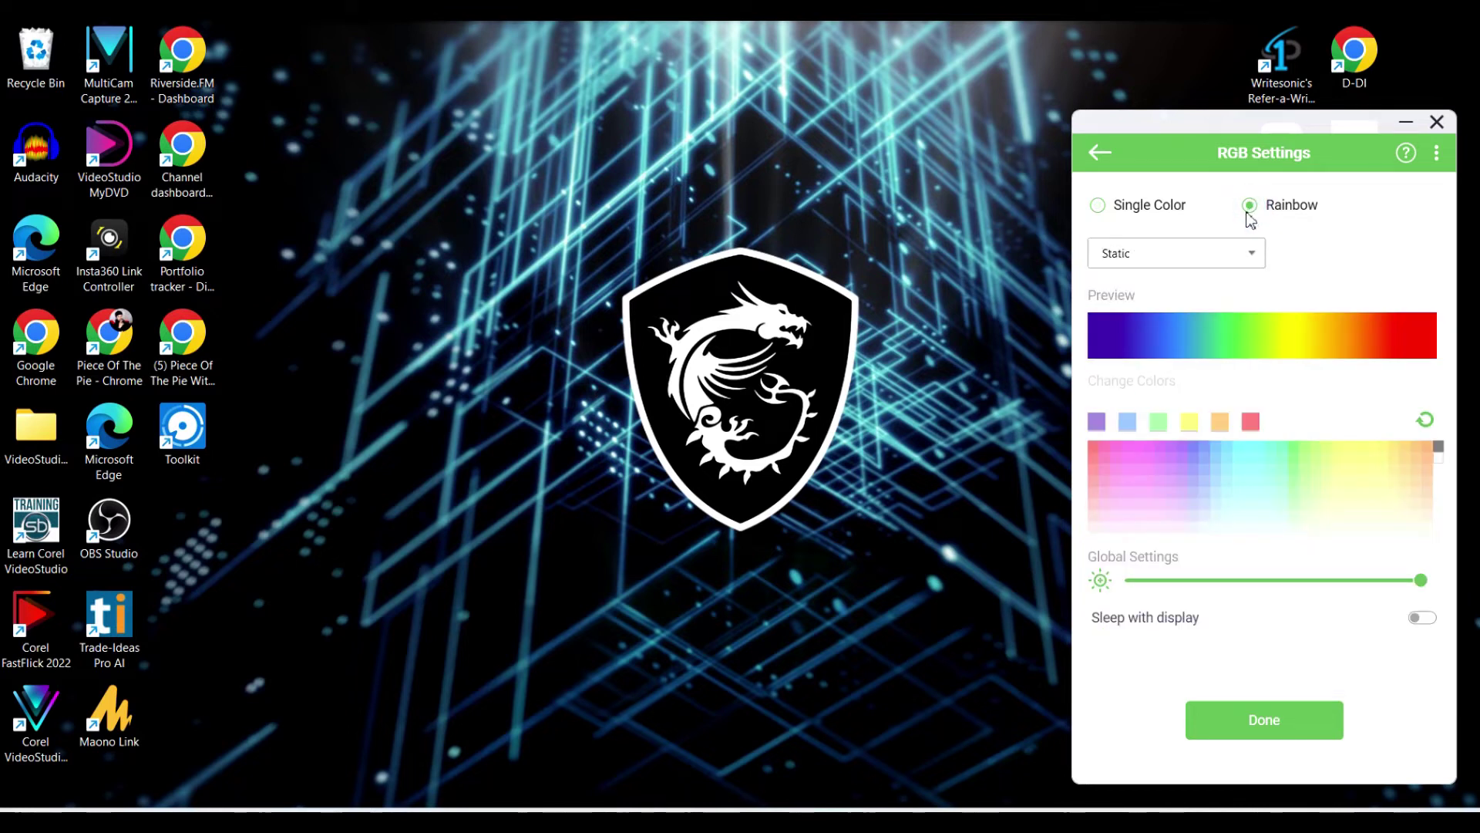
click(1251, 255)
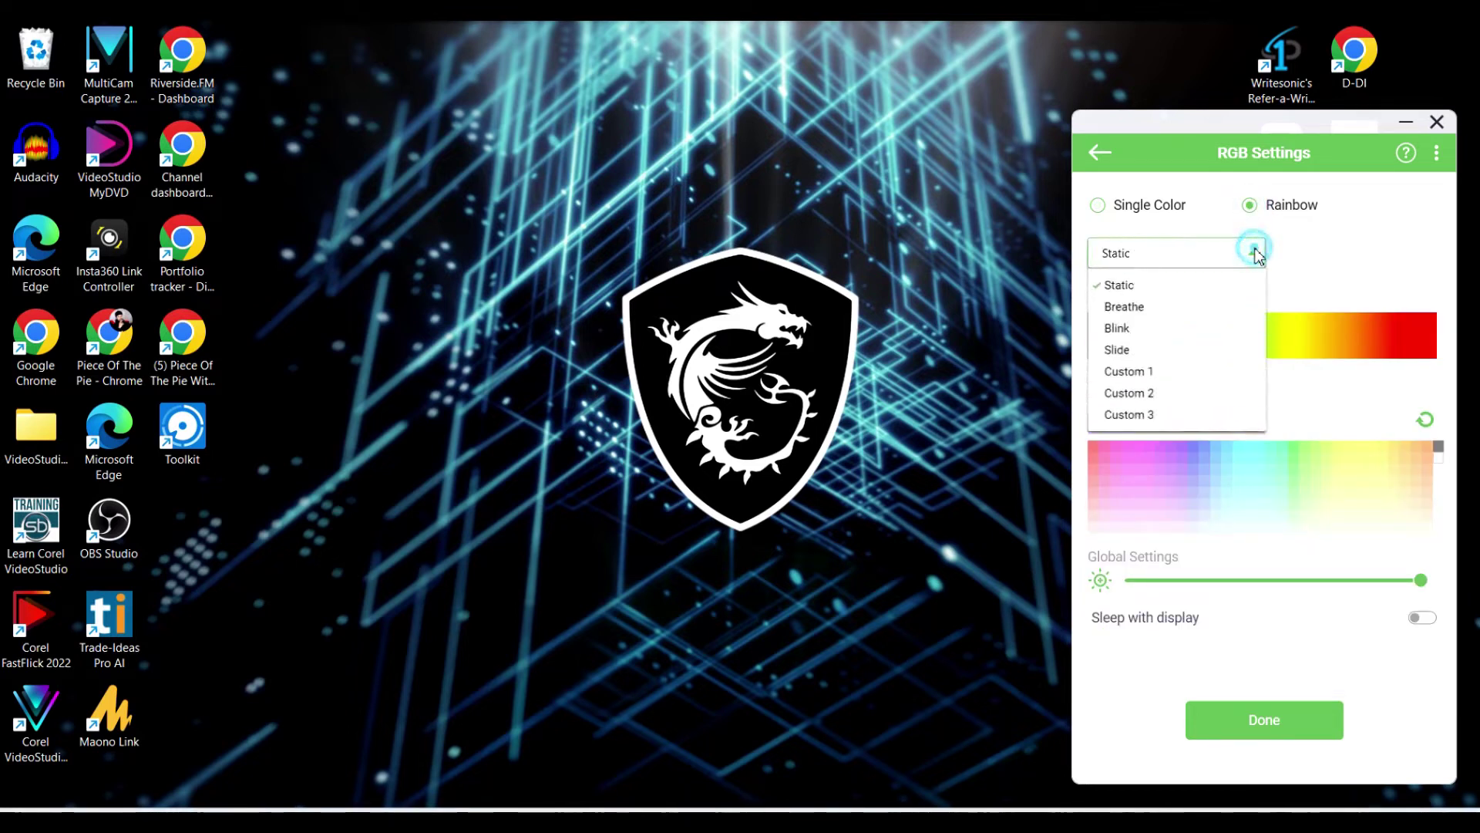
click(1169, 306)
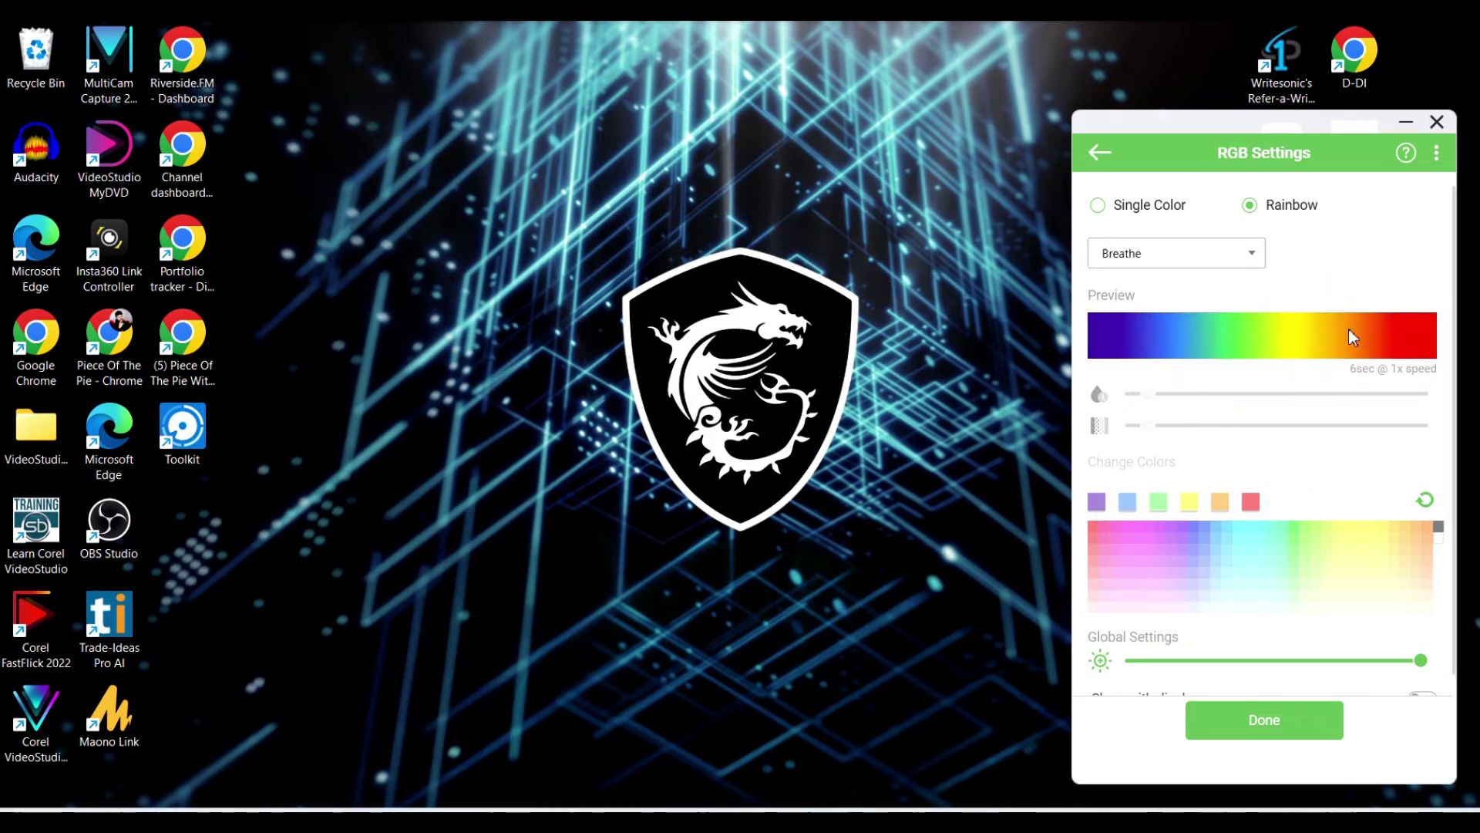
click(1335, 267)
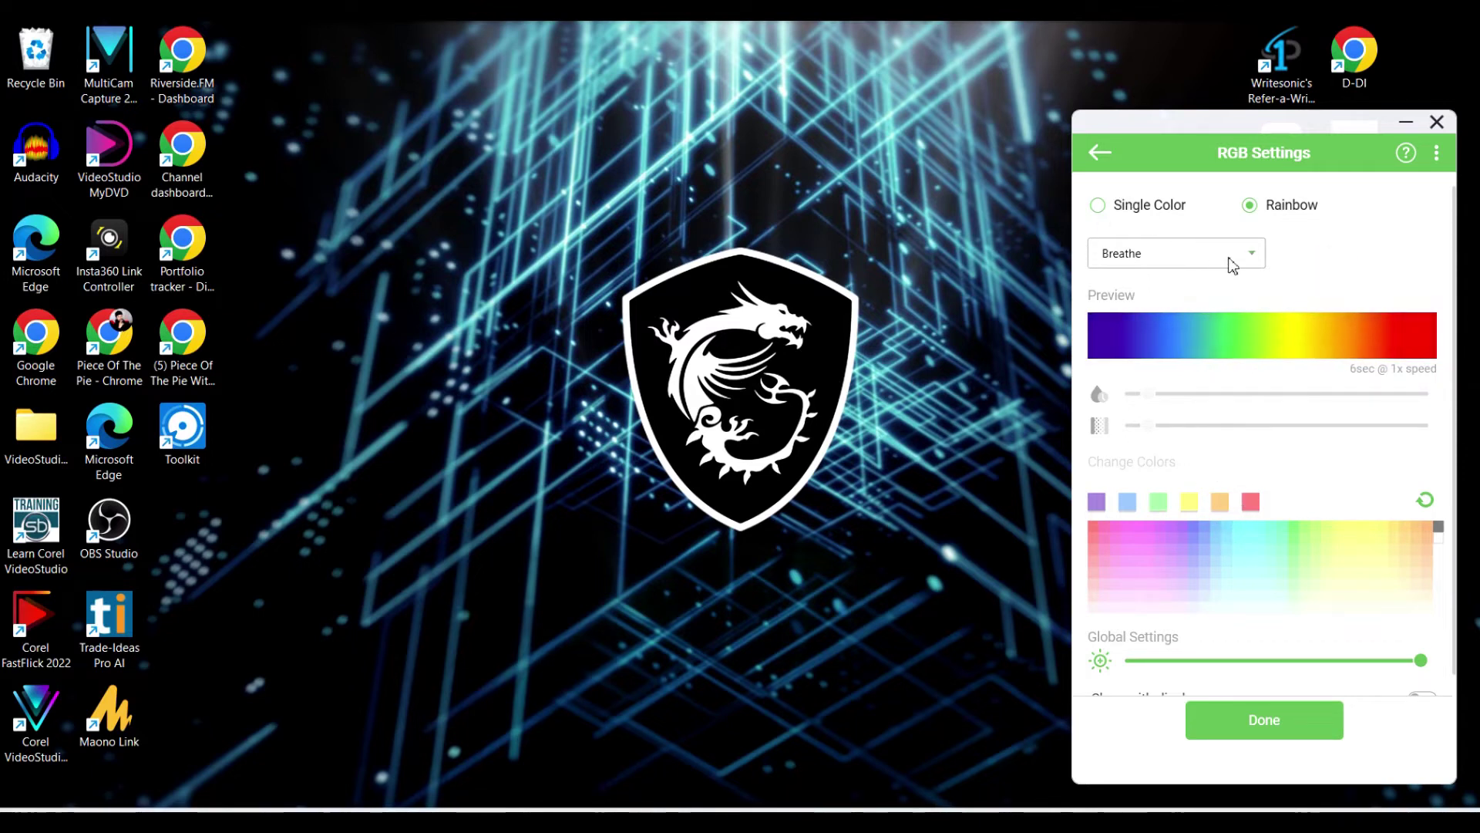
click(1100, 155)
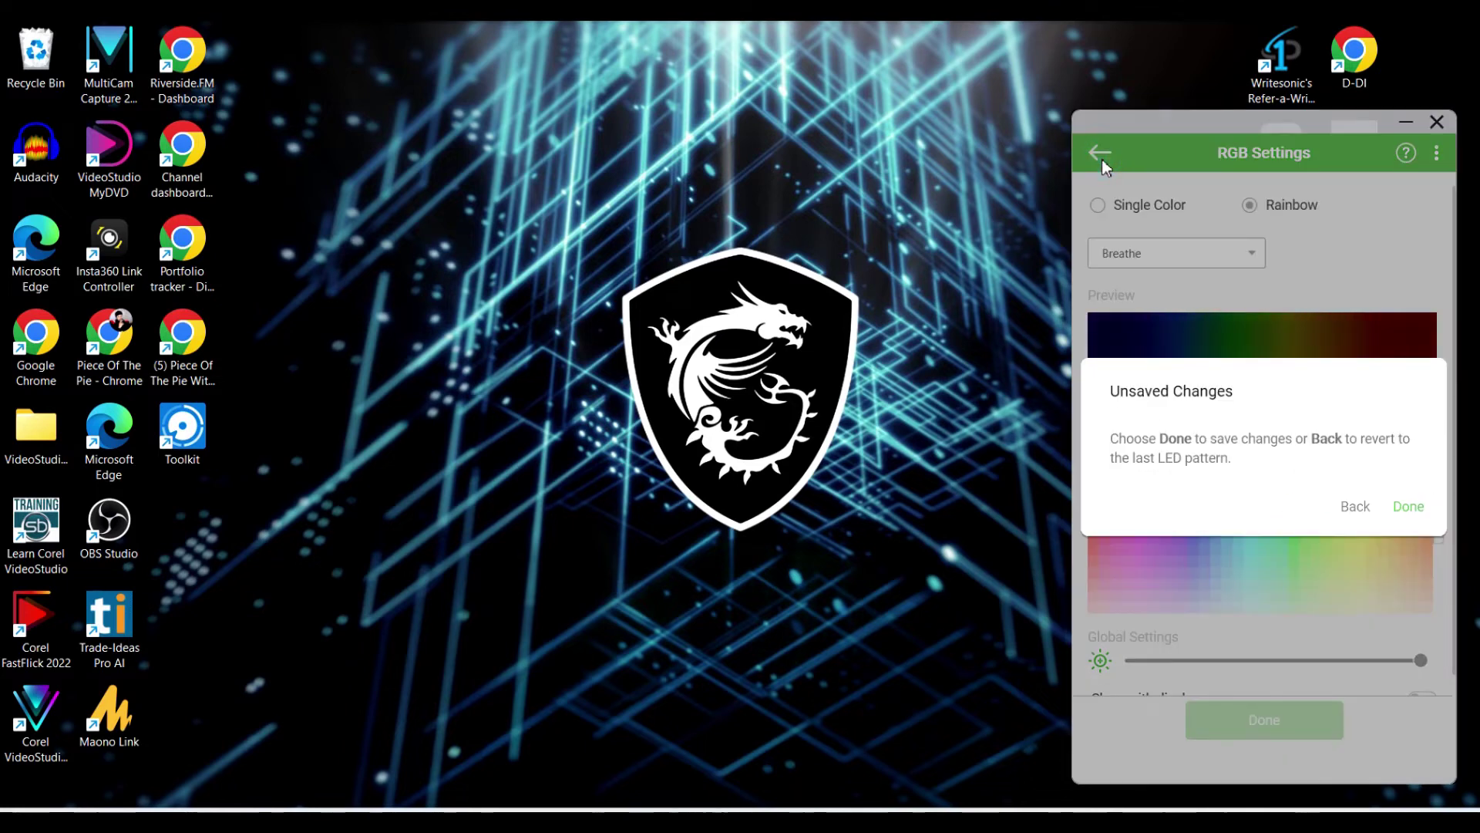
click(1369, 540)
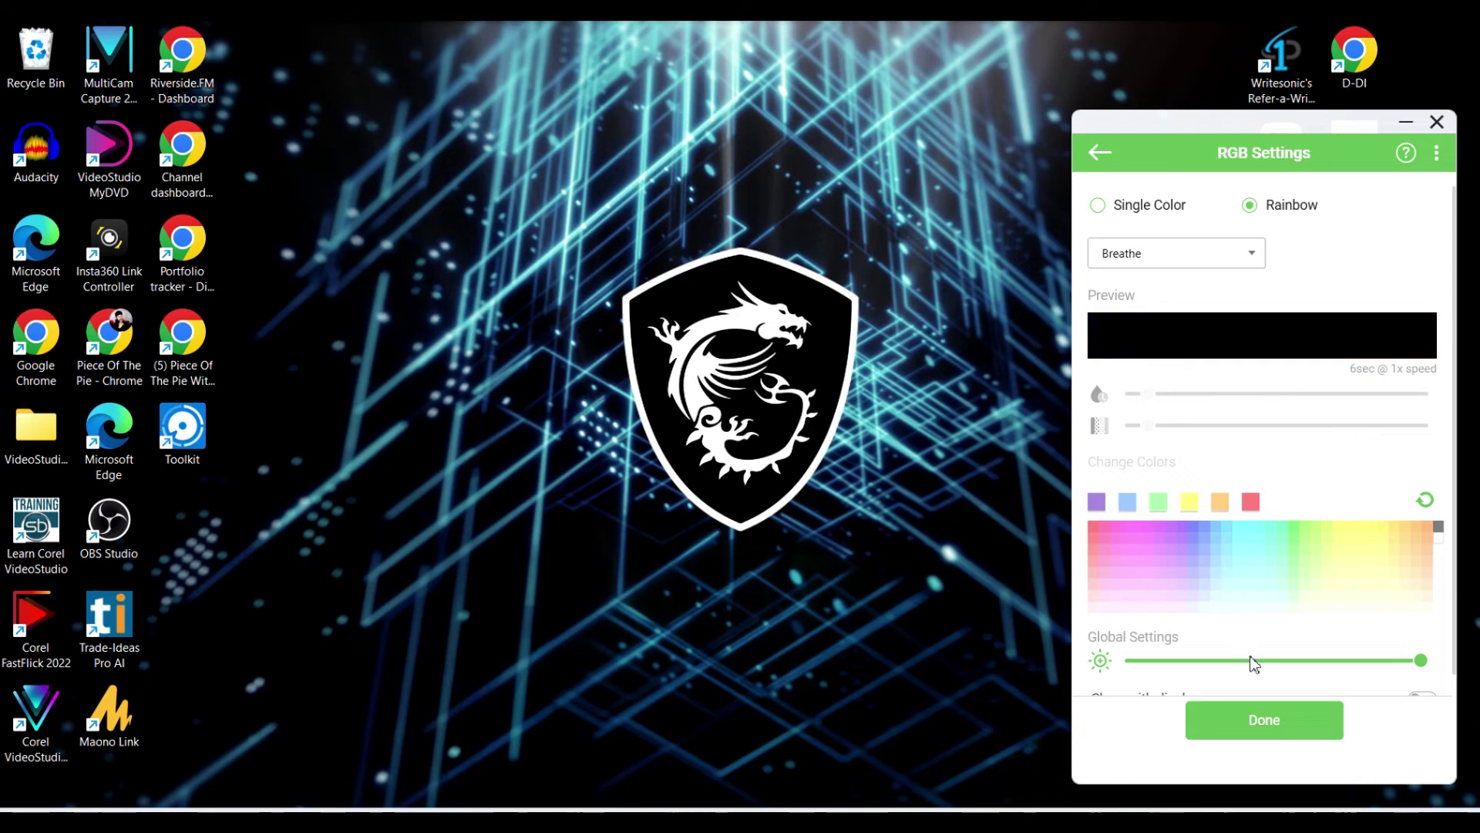
click(1259, 728)
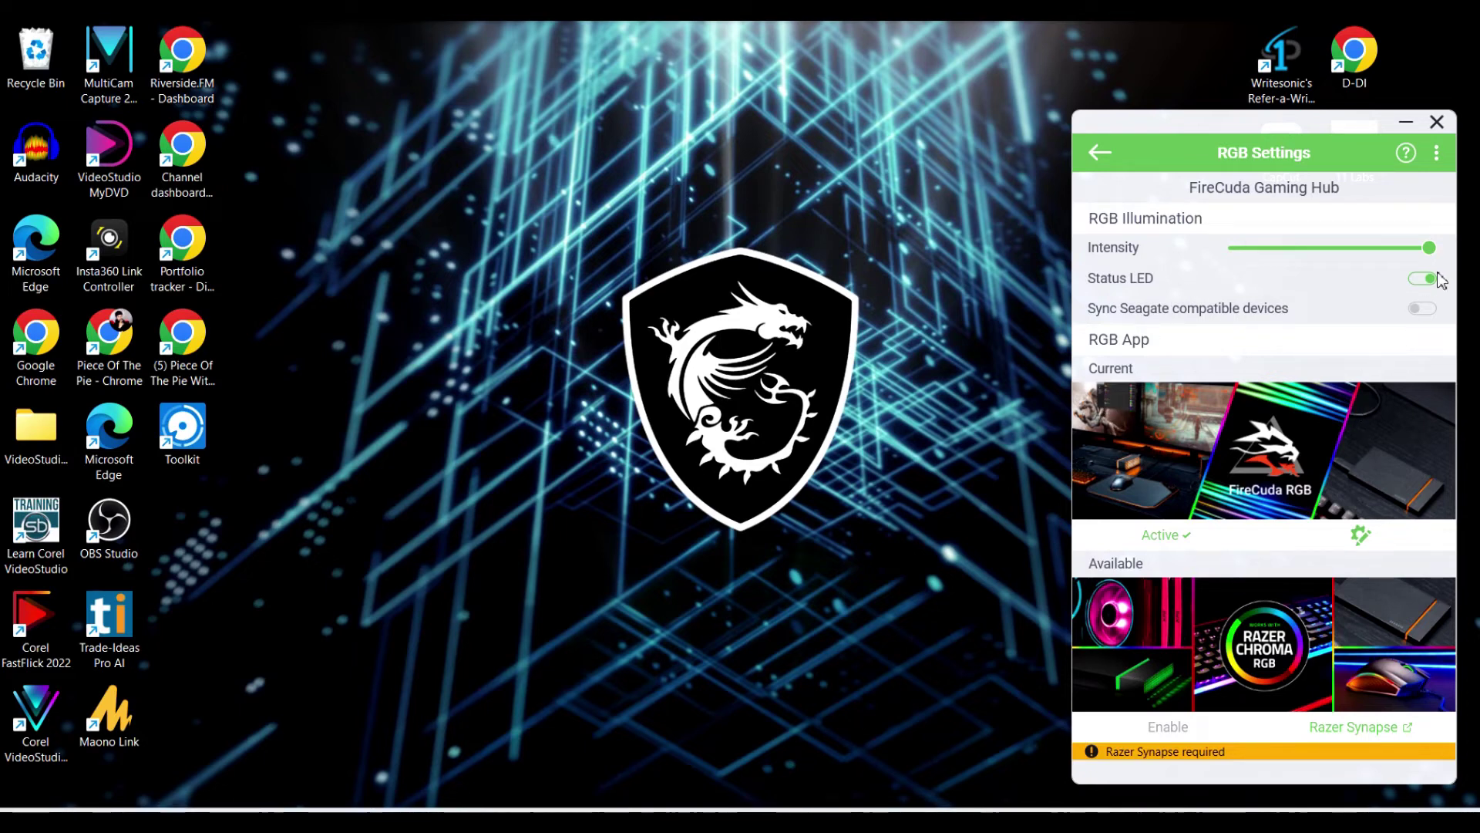
- Return to the FireCuda Gaming Hub overview and minimize the Toolkit window
click(1097, 154)
mouse_move(1264, 494)
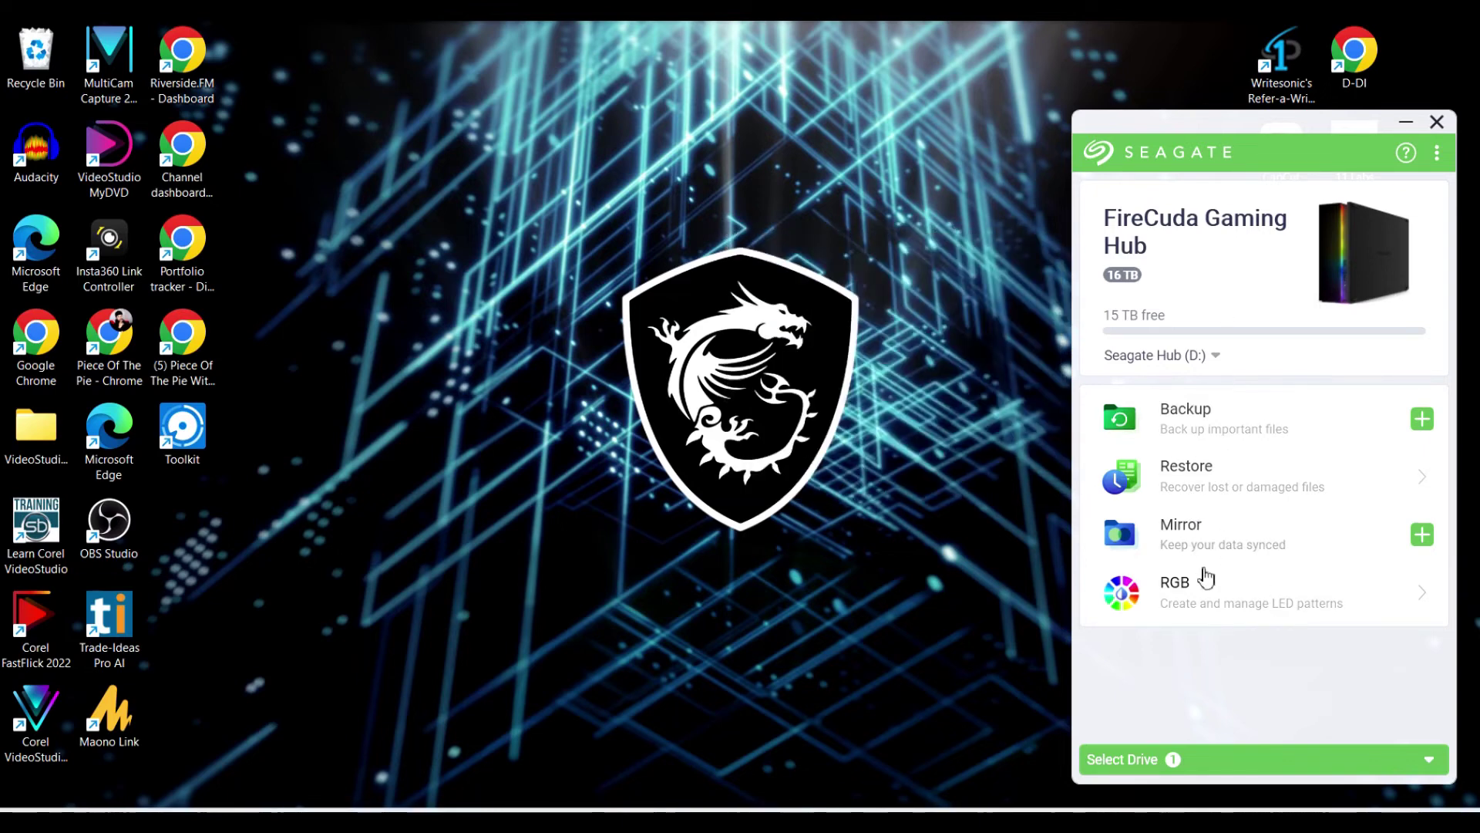
mouse_move(1214, 466)
click(1404, 126)
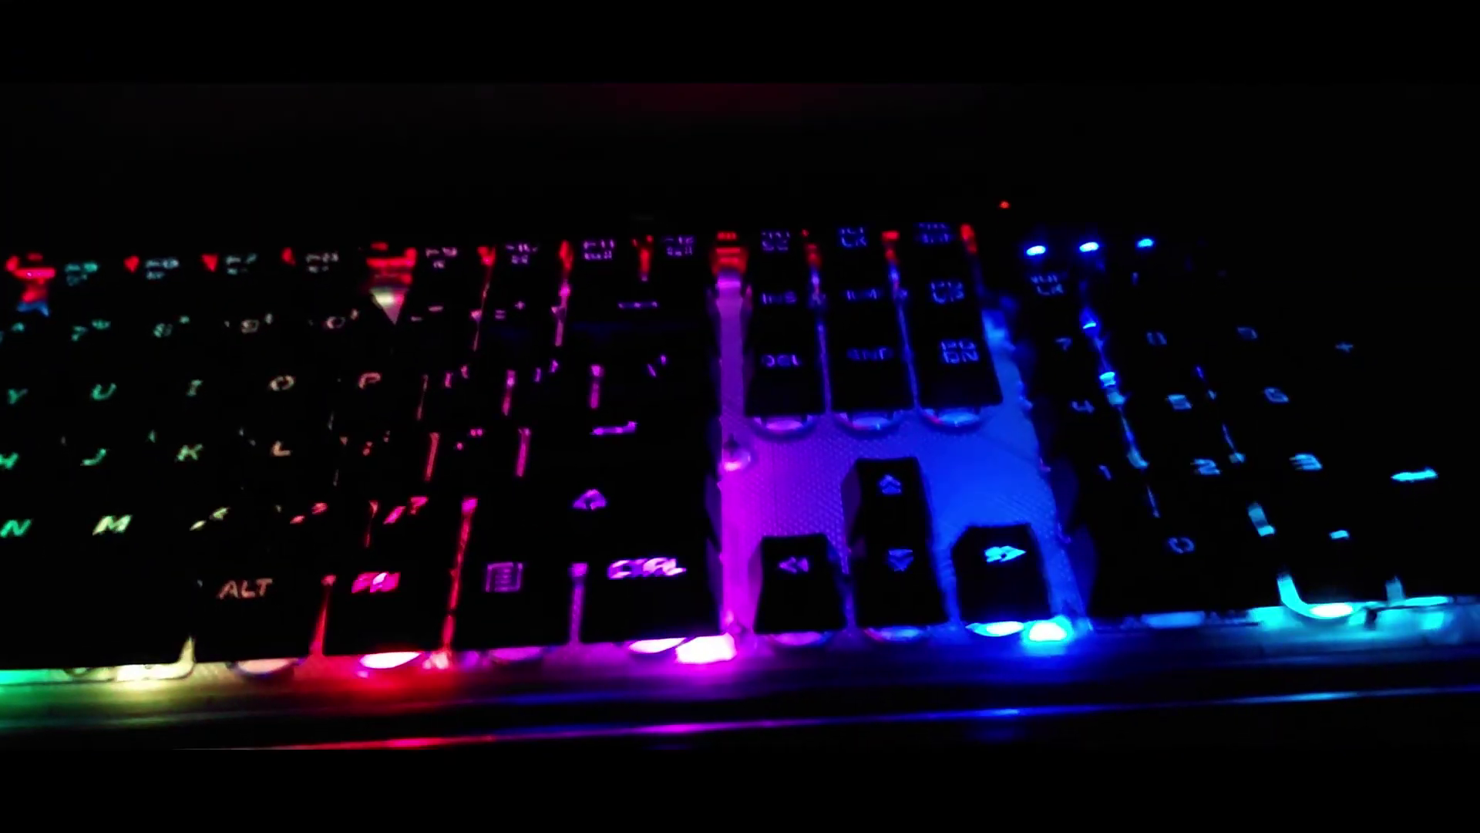